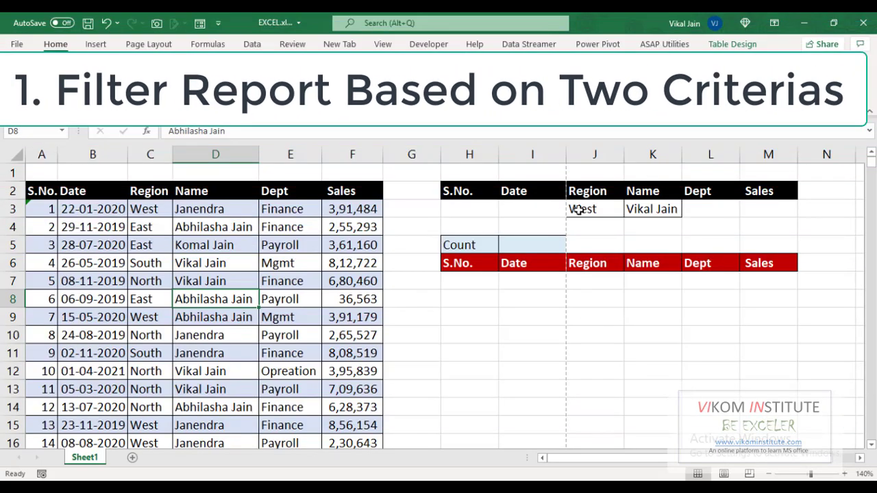
click(578, 211)
click(629, 213)
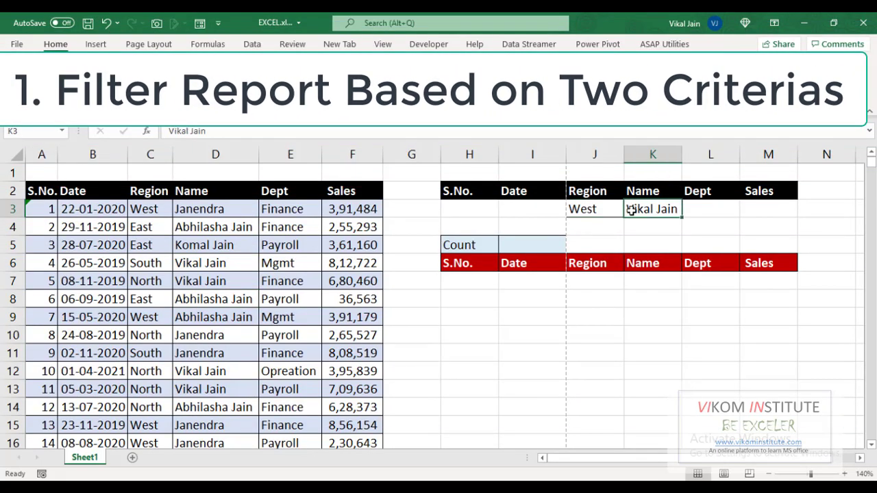
drag(456, 265, 754, 364)
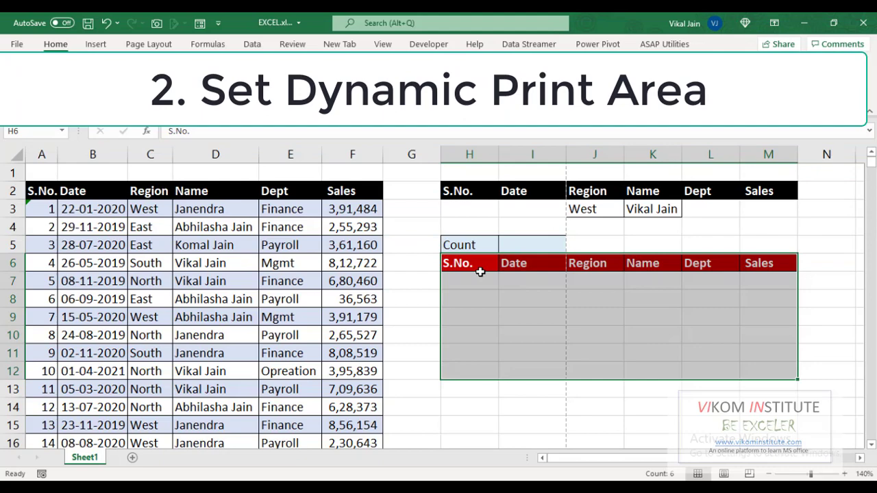
click(466, 262)
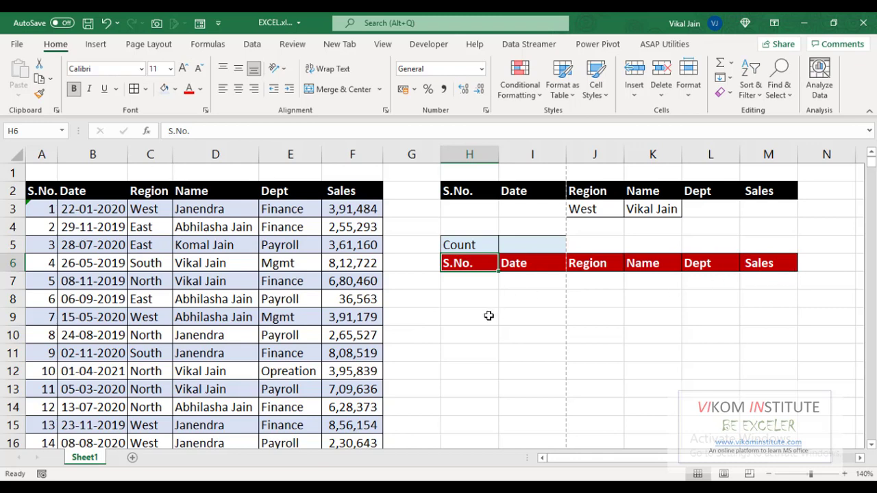
Step: In H7, start =FILTER( using all of Table2, headers included, as the array
click(468, 287)
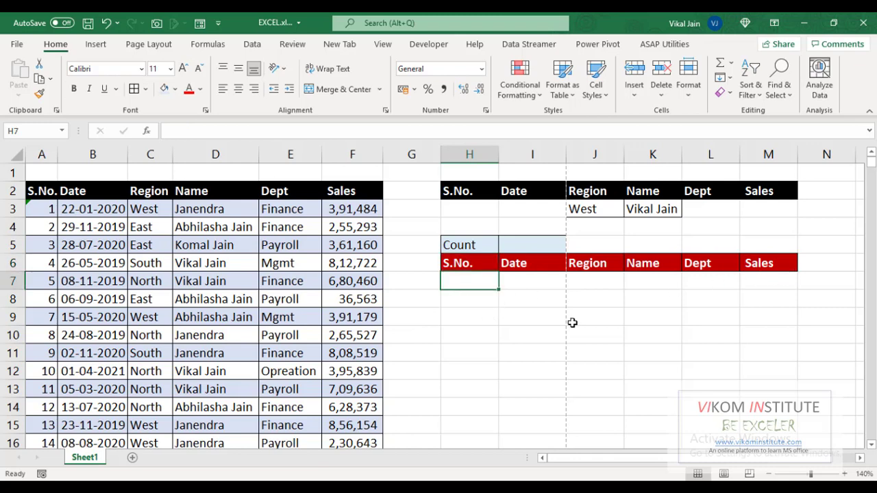
text(=)
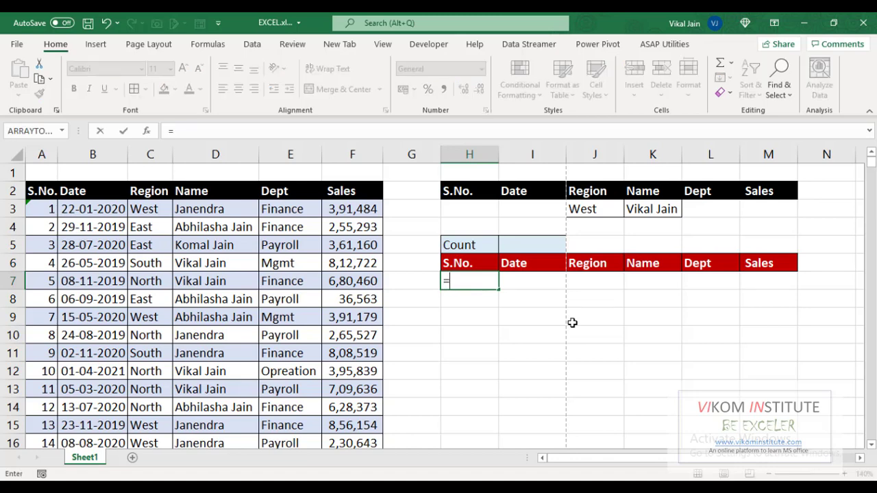
text(filte)
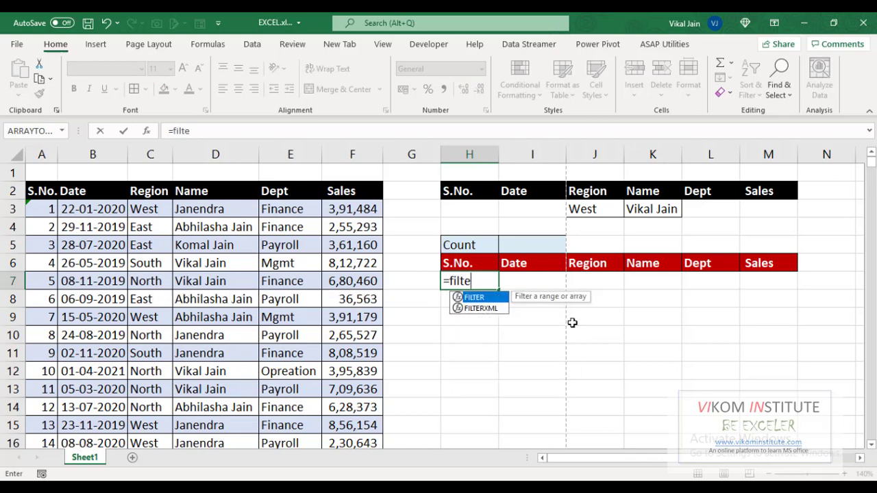
key(Tab)
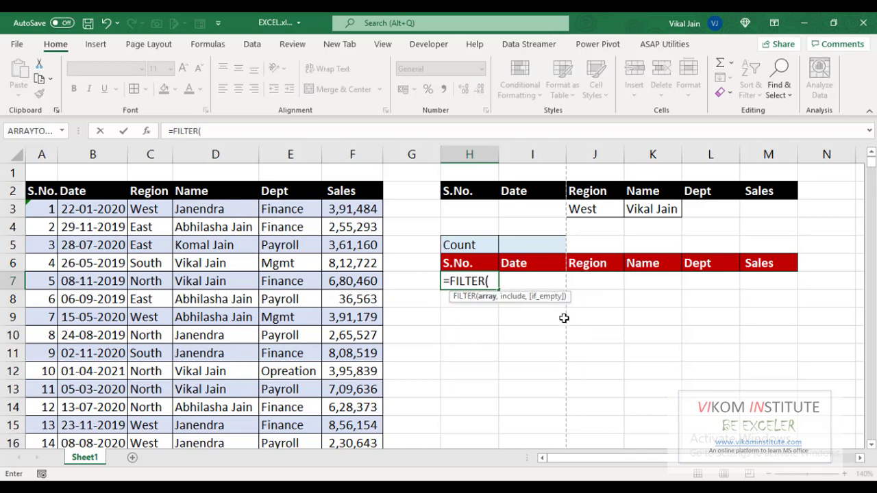
click(38, 192)
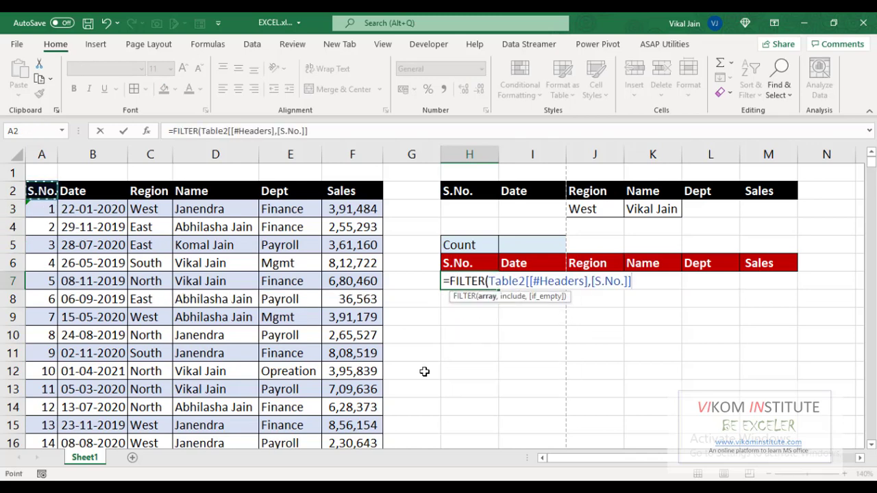
key(ctrl+shift+Right)
key(ctrl+shift+Down)
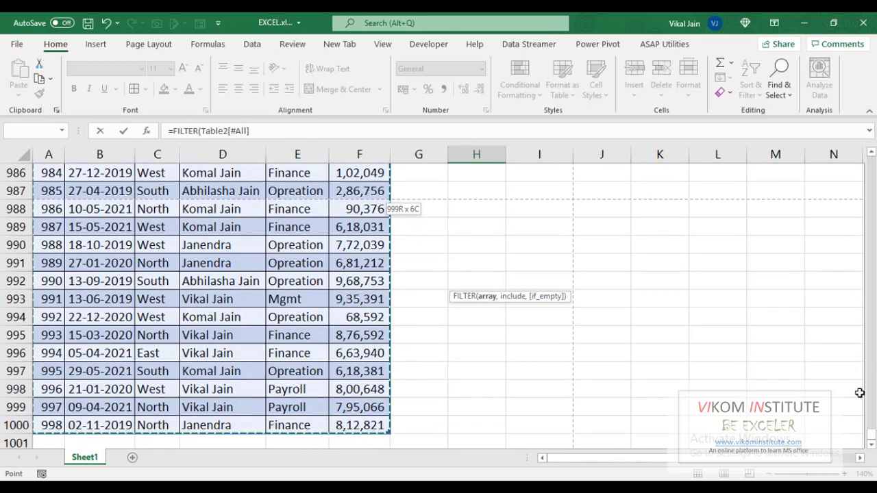
drag(872, 436, 870, 319)
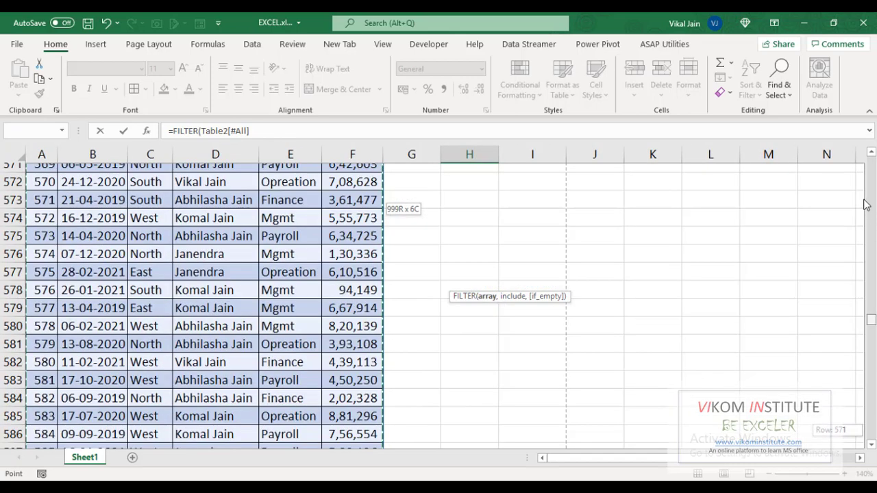
drag(865, 198, 871, 164)
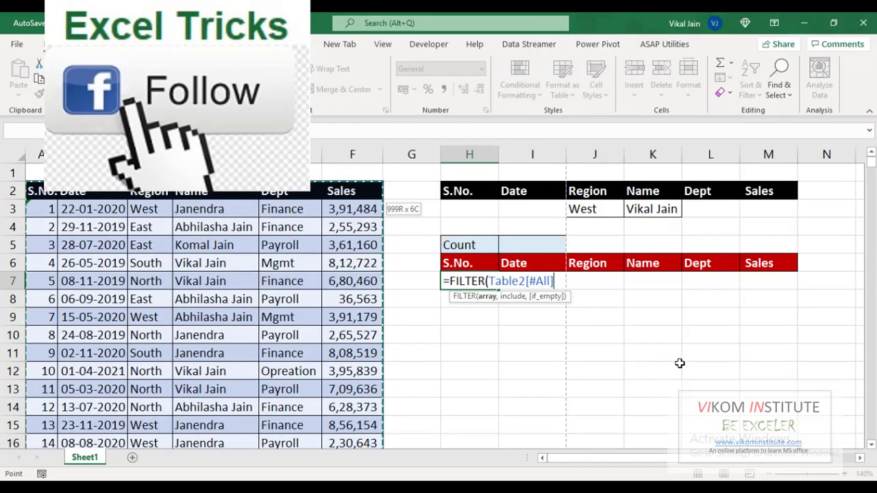
text(,()
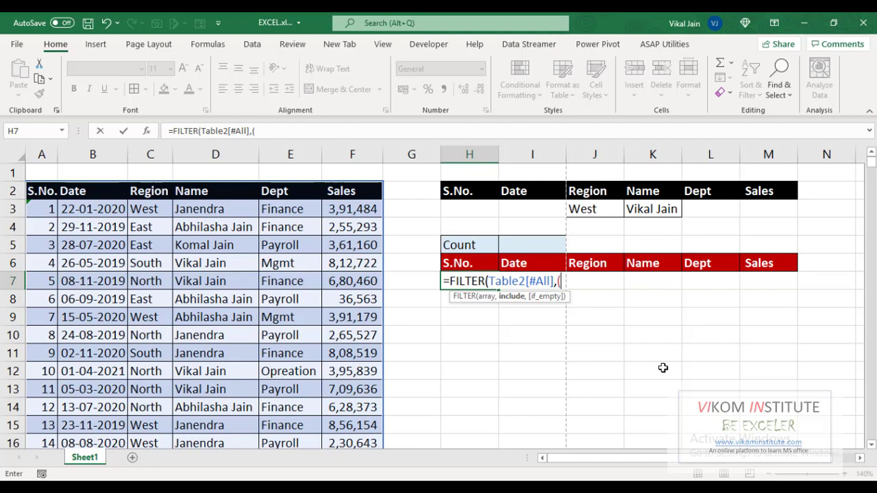
Step: Add the first condition: Table2's Region column equal to J3
click(156, 195)
key(ctrl+shift+Down)
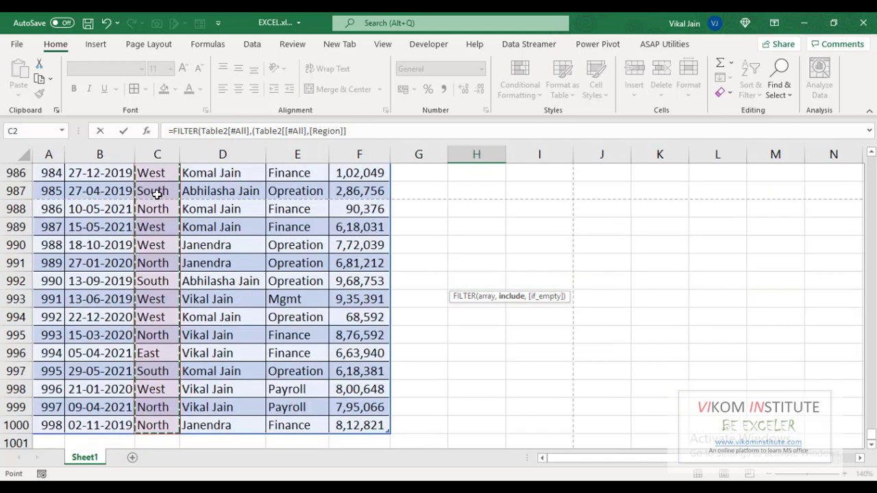
drag(872, 436, 871, 158)
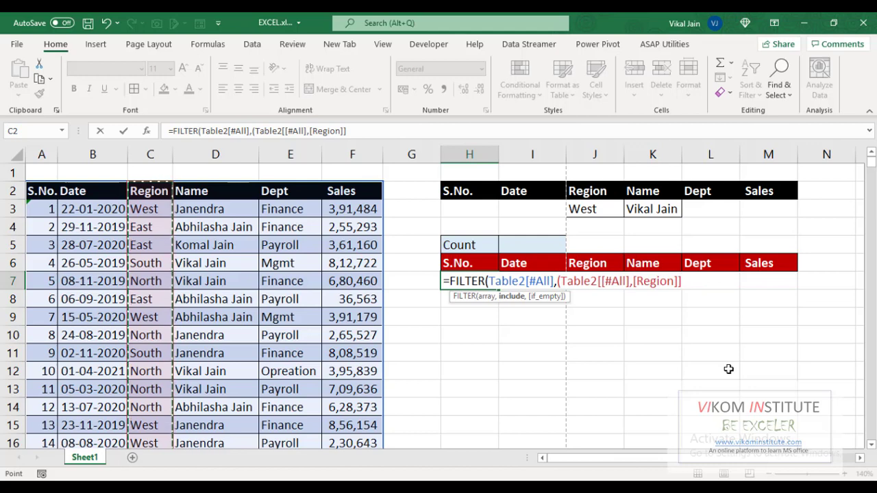
text(=)
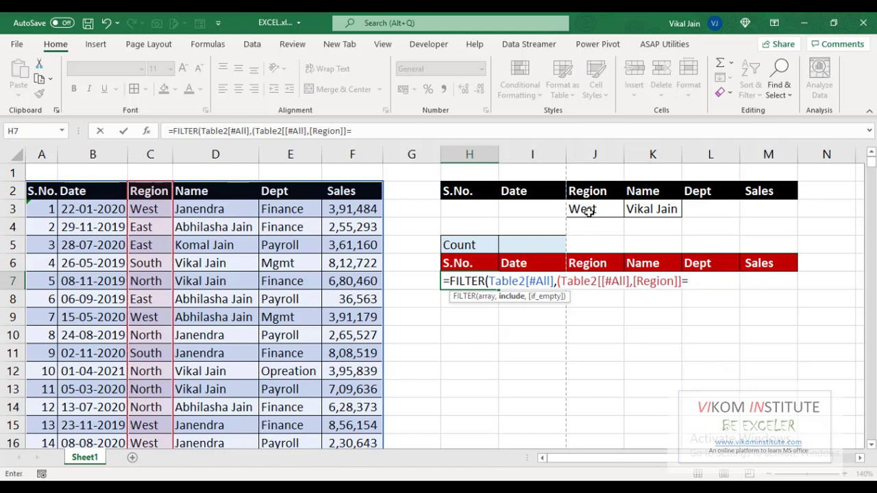
click(587, 209)
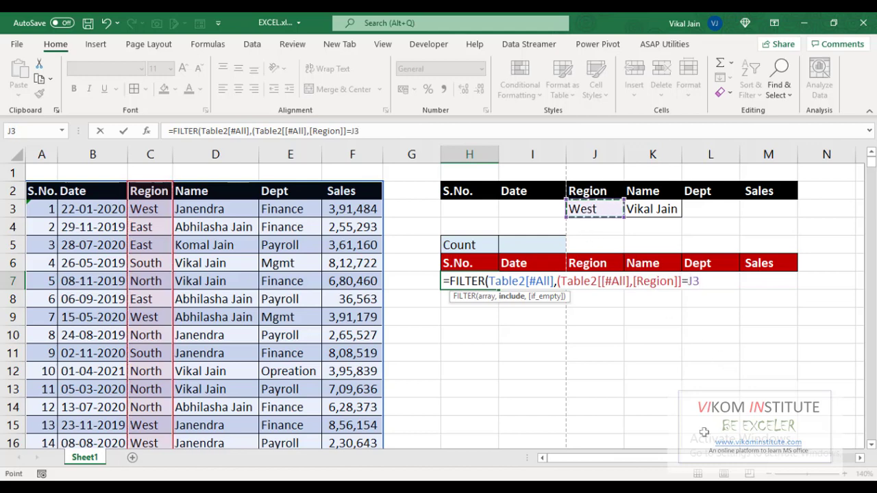
text())
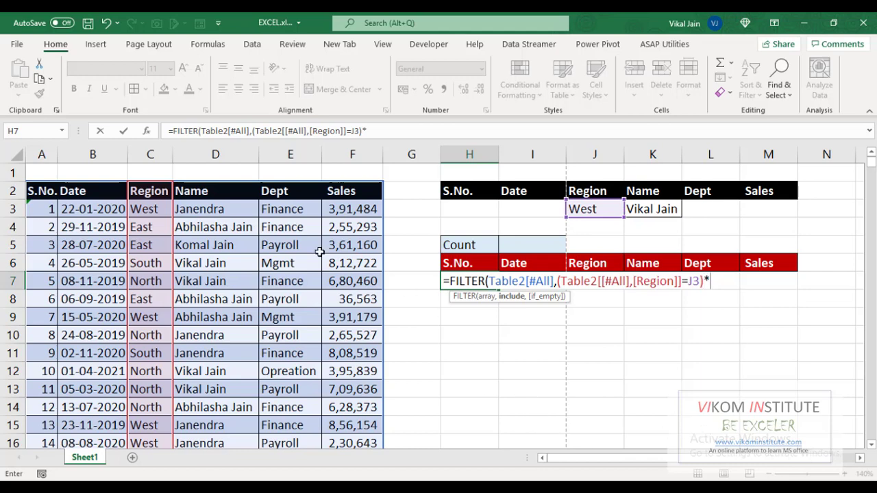
text(*)
Step: Multiply by the second condition, Table2's Name column equal to K3, closing the include argument
click(233, 199)
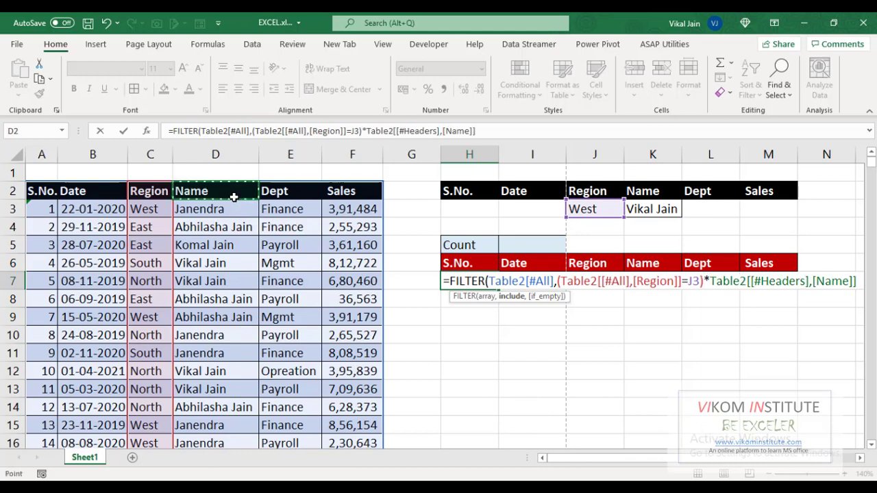
key(BackSpace)
key(BackSpace)
key(BackSpace)
key(BackSpace)
key(BackSpace)
key(BackSpace)
key(BackSpace)
key(BackSpace)
key(BackSpace)
key(BackSpace)
key(BackSpace)
key(BackSpace)
key(BackSpace)
key(BackSpace)
key(BackSpace)
key(BackSpace)
key(BackSpace)
key(BackSpace)
key(BackSpace)
key(BackSpace)
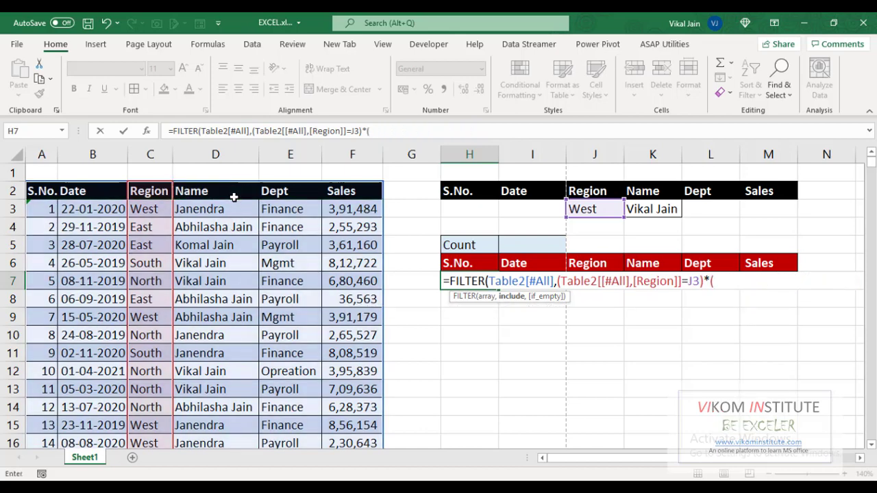
text(()
click(233, 197)
key(ctrl+shift+Down)
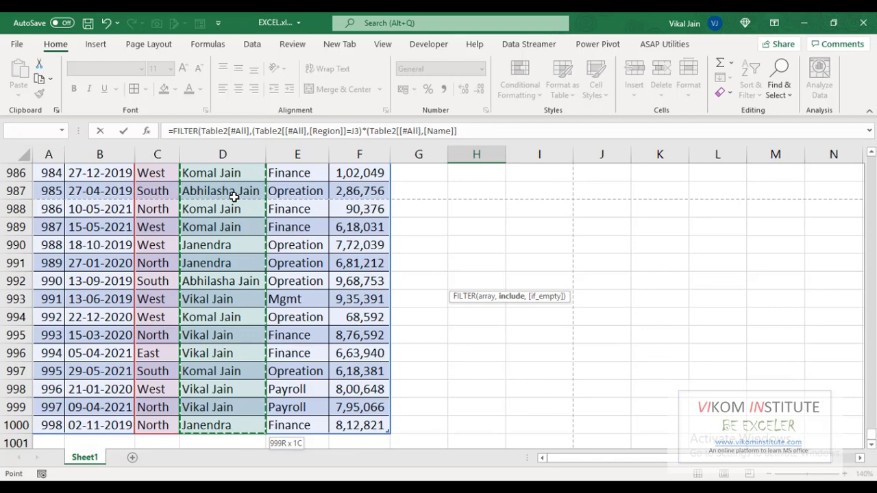
click(483, 135)
text())
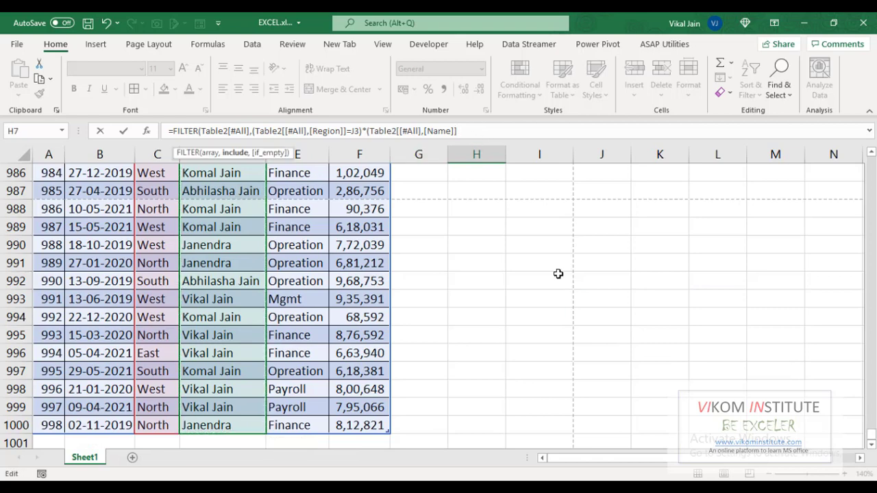
text(=)
drag(871, 441, 869, 152)
click(665, 213)
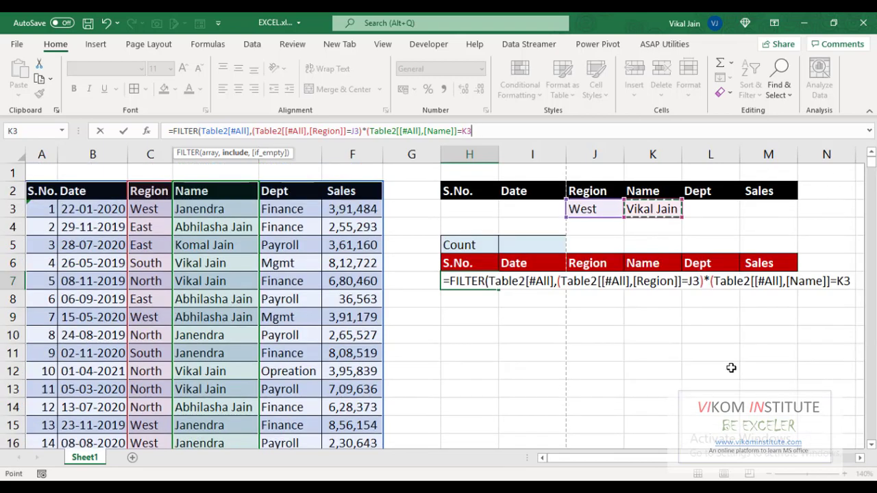
text())
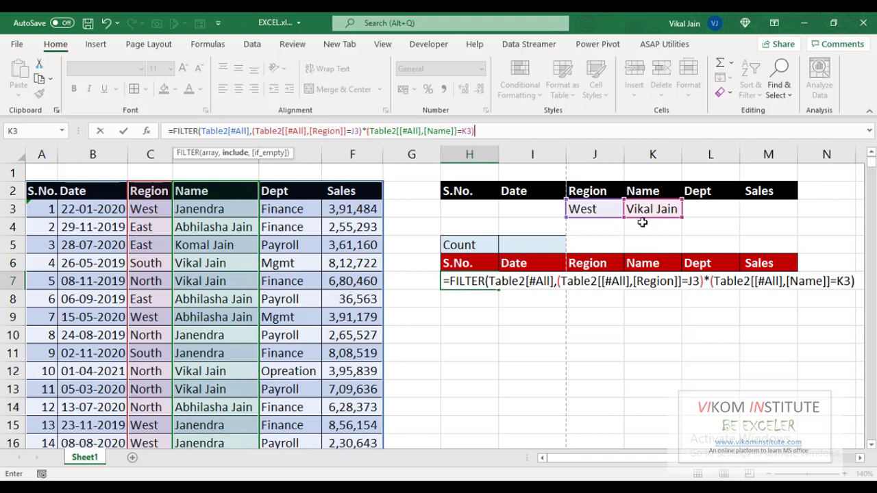
Step: Lock the criteria as $J$3 and $K$3 and give FILTER an if_empty value of 0
click(695, 281)
key(F4)
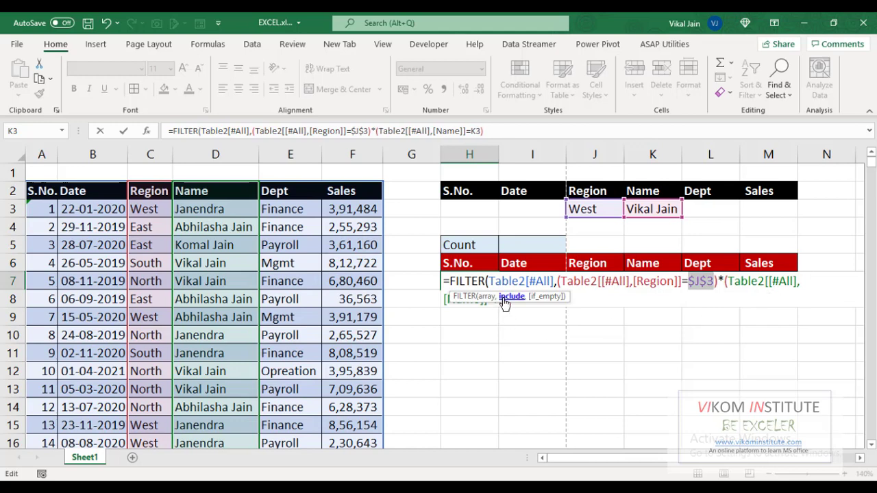
click(510, 297)
click(504, 299)
key(F4)
click(564, 304)
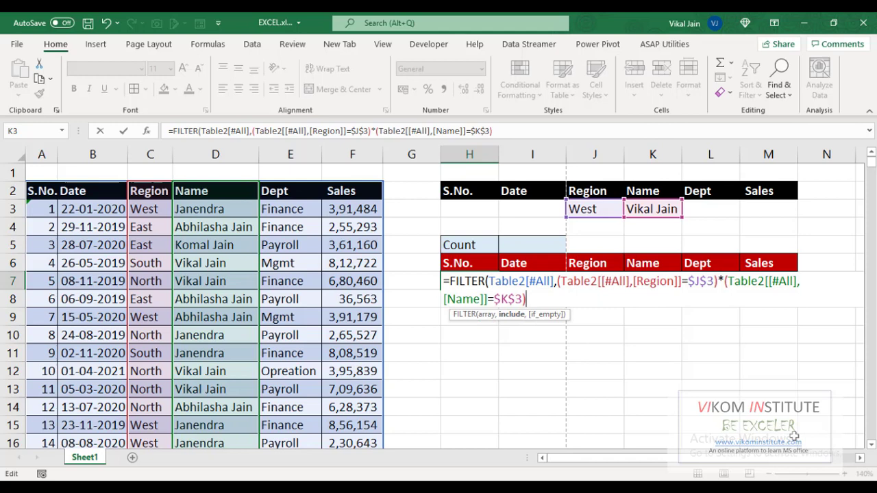
text(,0)
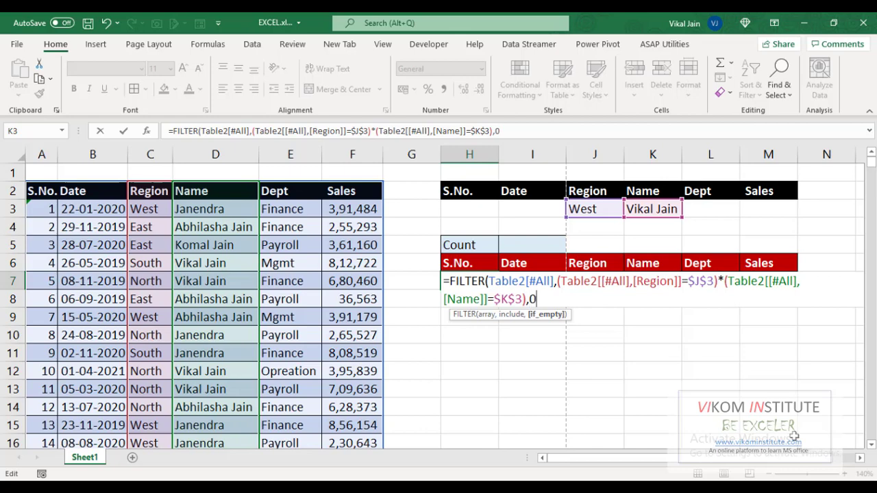
text())
Step: Commit the FILTER formula and change the name criterion in K3 to Janendra
key(Return)
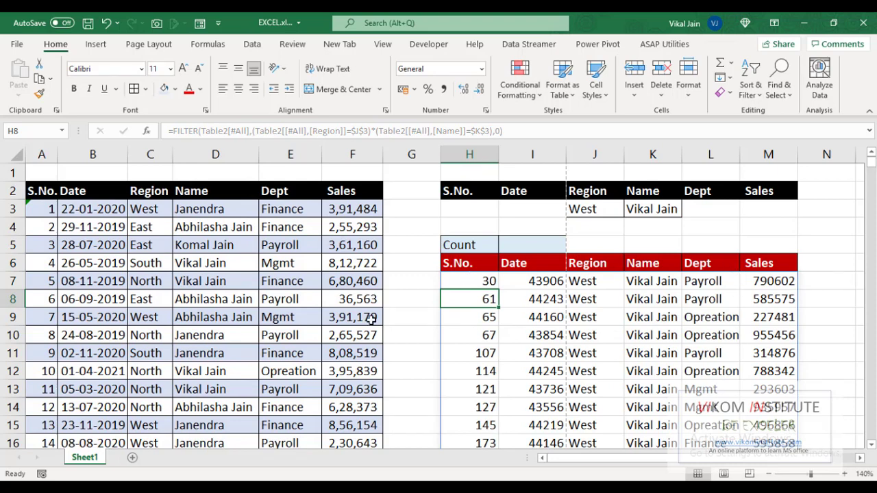
click(631, 209)
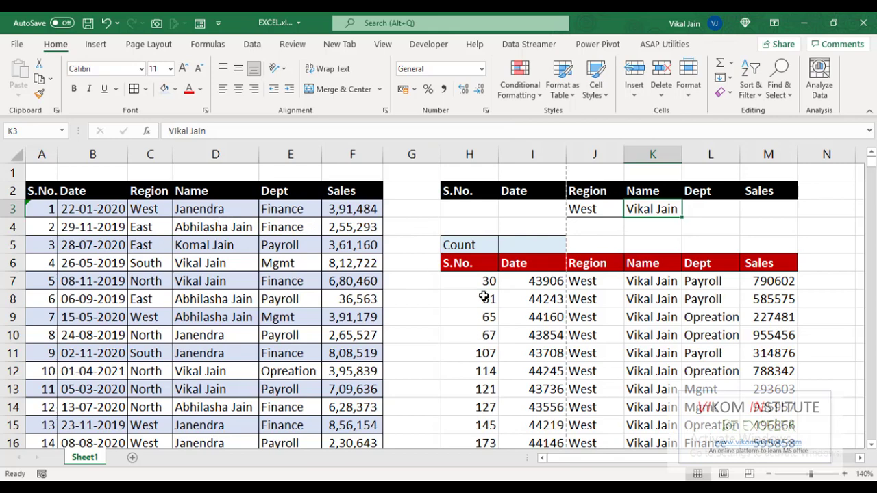
text(Janendra)
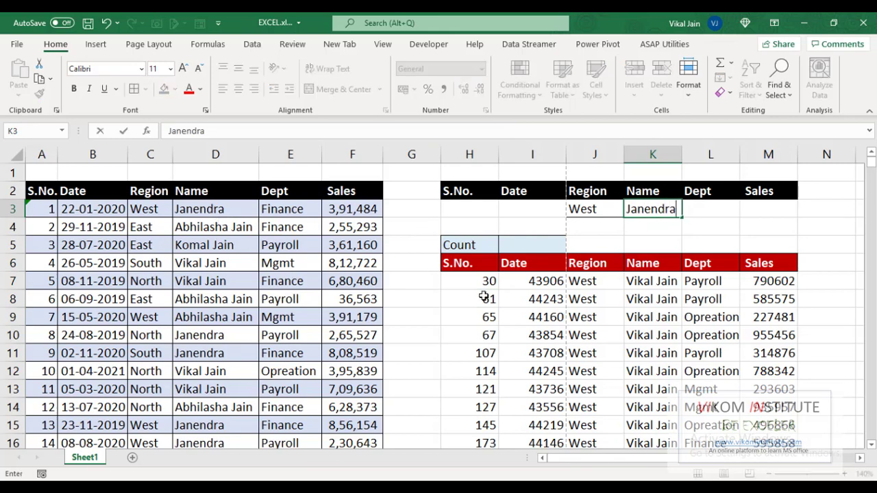
key(Return)
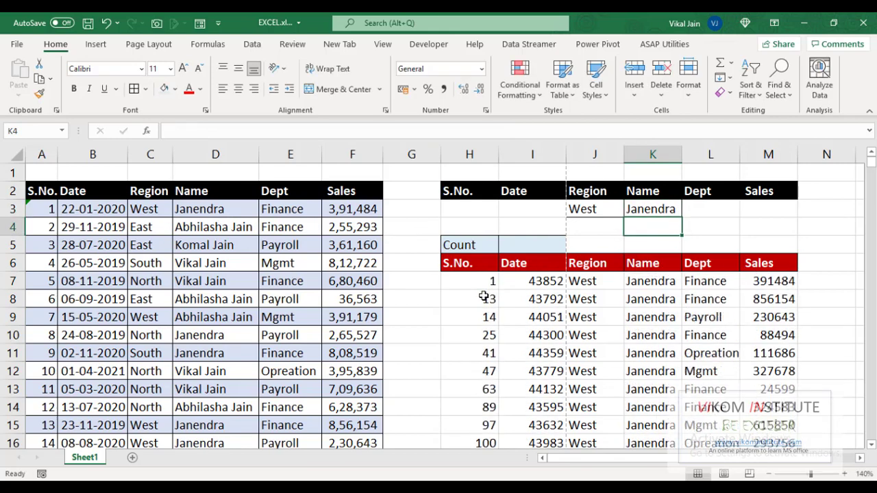
Step: Select the spilled S.No. results from H7 down to the last filtered row
key(Down)
key(Down)
key(Left)
key(Left)
key(Left)
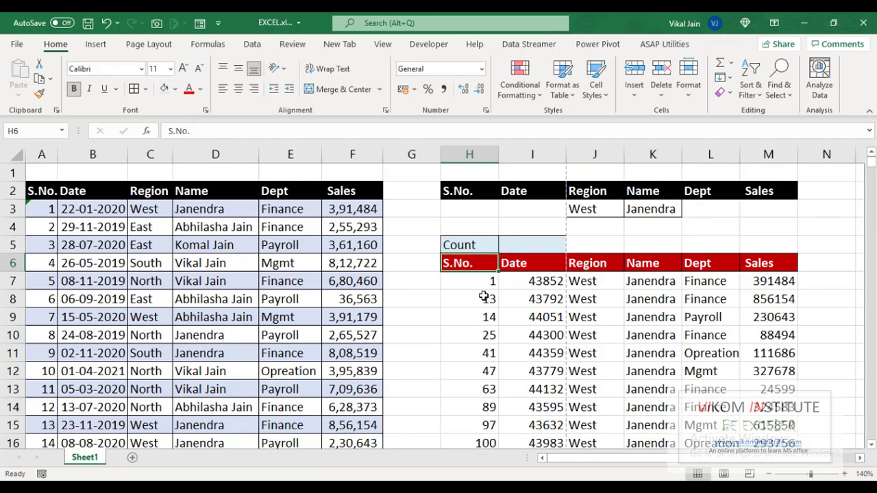
key(Down)
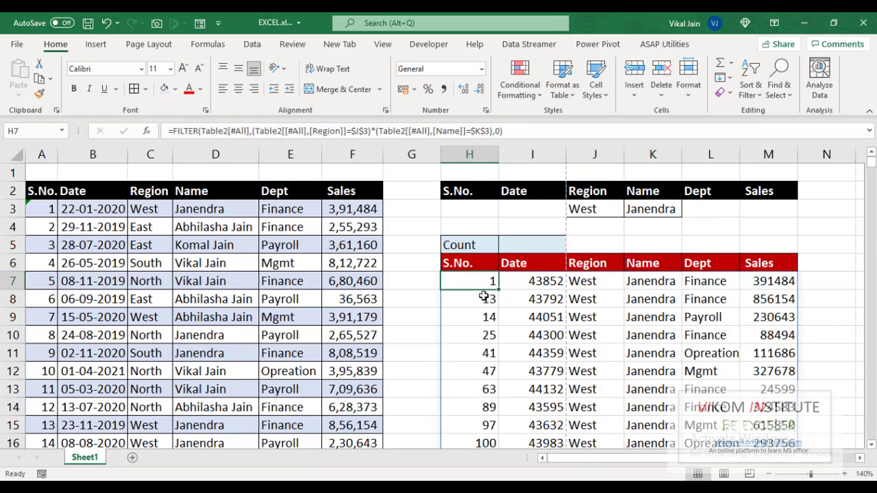
key(ctrl+shift+Down)
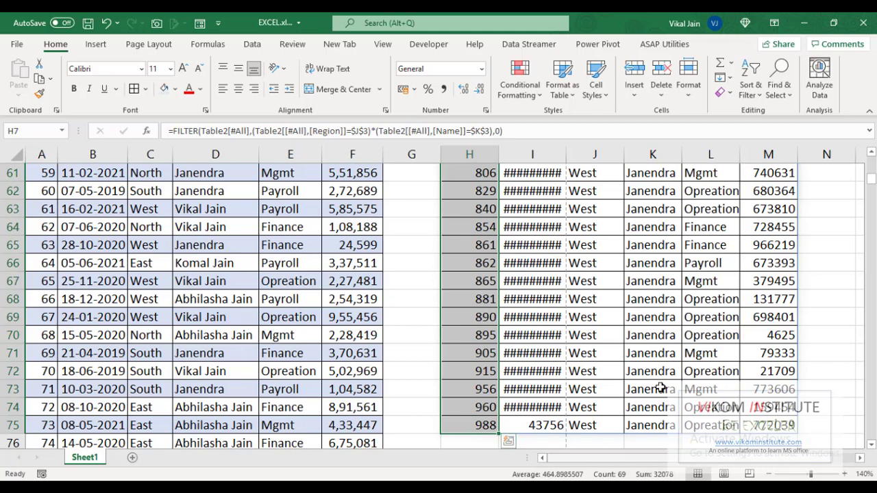
Step: Widen column I and format the date results I7:I75 as Short Date
click(549, 153)
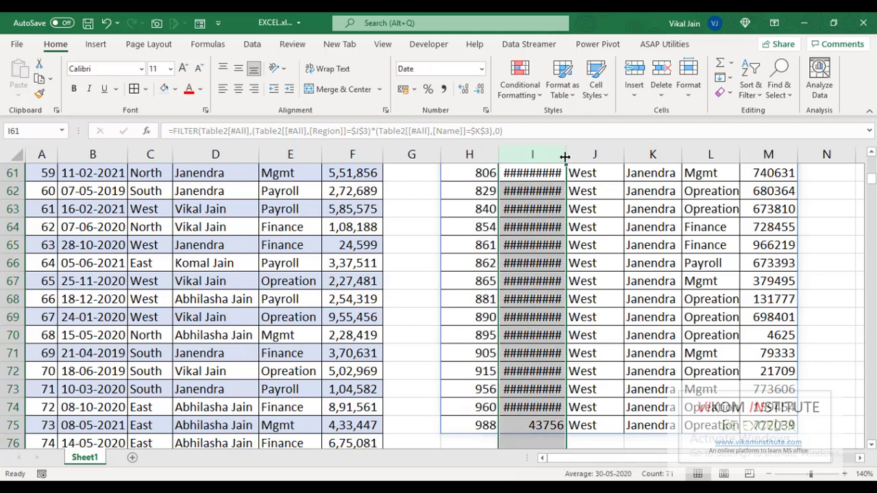
drag(566, 153, 583, 153)
click(552, 263)
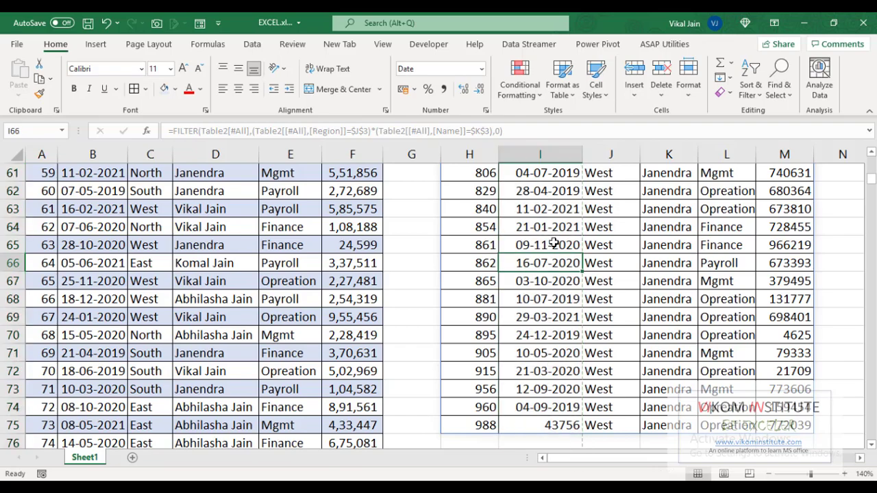
click(552, 244)
key(ctrl+Up)
key(Down)
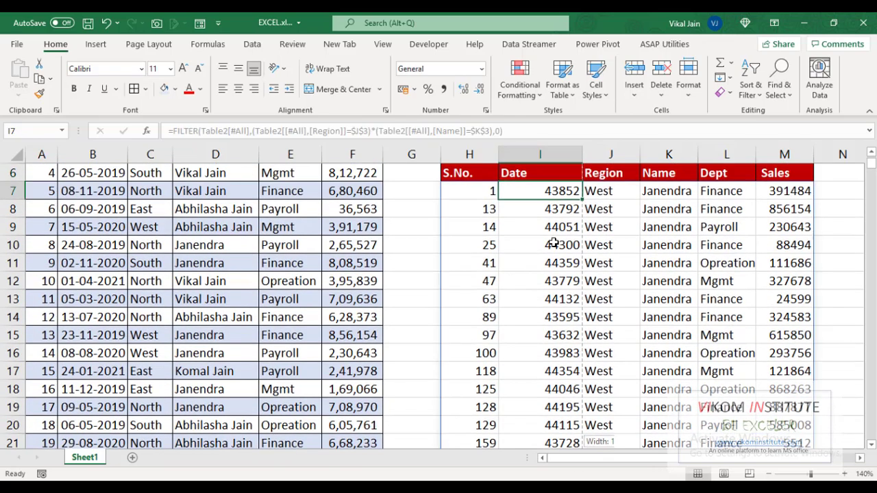
key(ctrl+shift+Down)
click(439, 71)
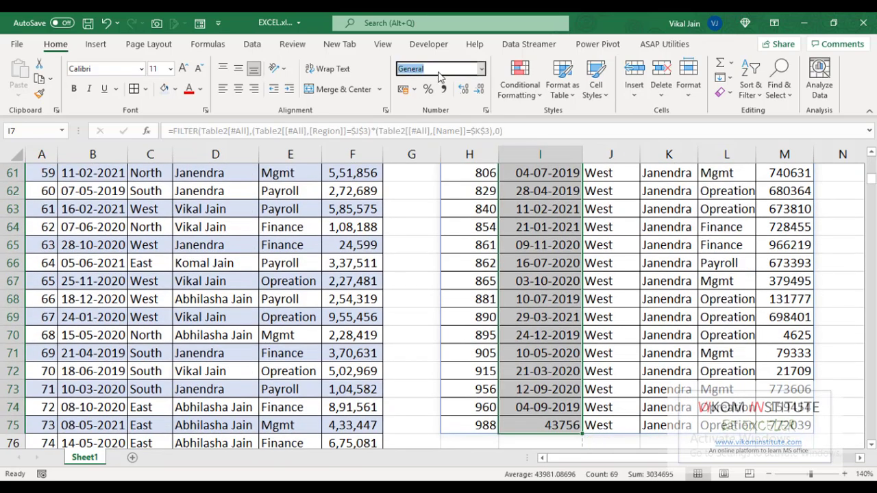
text(date)
key(Return)
key(ctrl+Down)
key(Down)
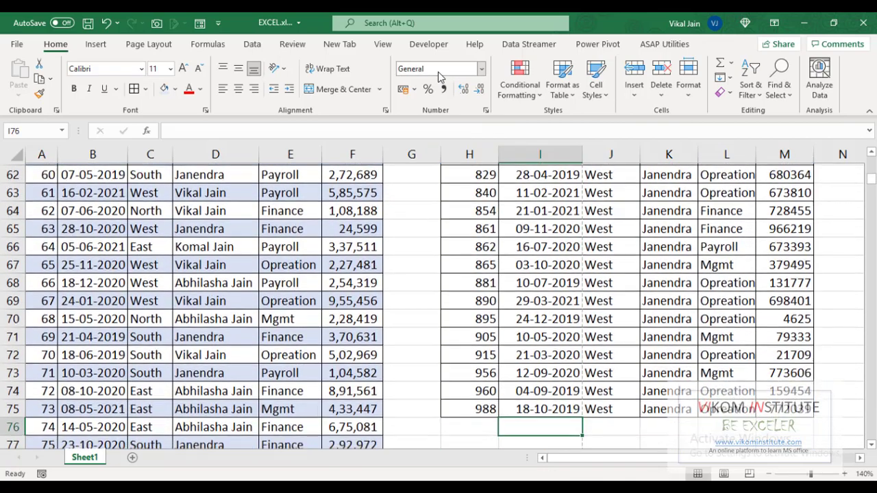
key(Up)
click(533, 256)
key(ctrl+Up)
key(Up)
key(Up)
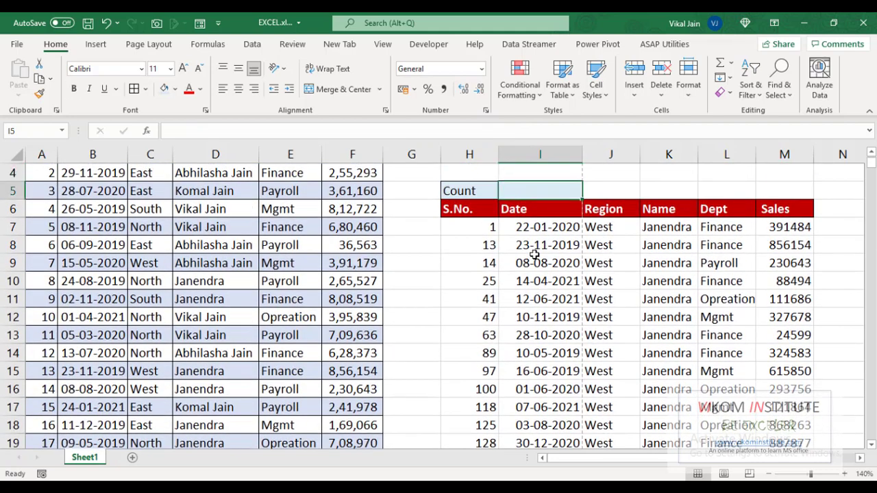
key(Up)
key(Up)
key(Right)
key(Down)
key(Right)
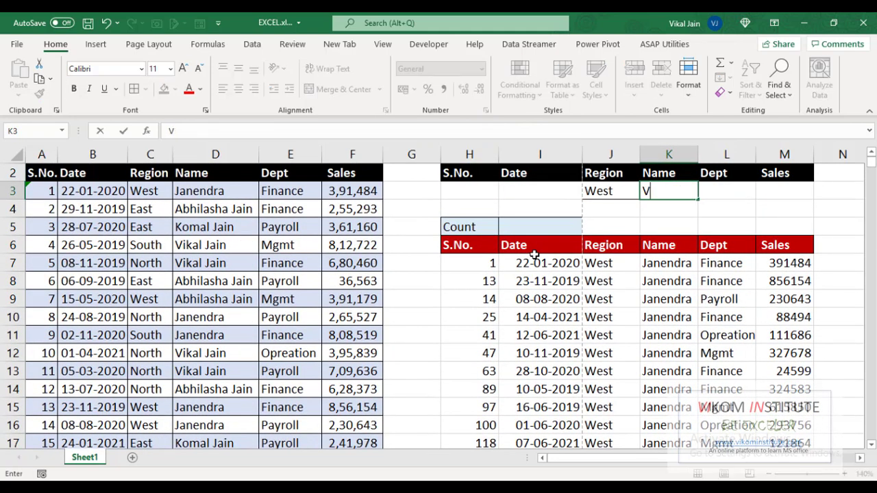
key(Return)
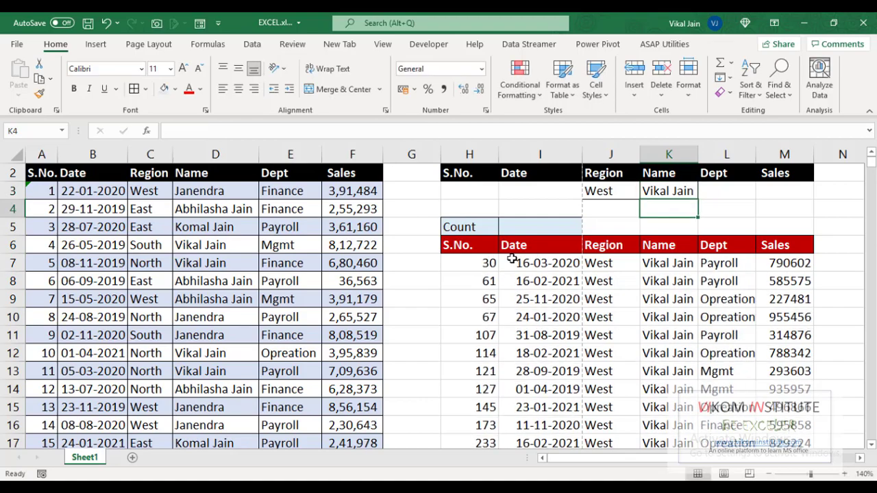
click(491, 264)
key(ctrl+Down)
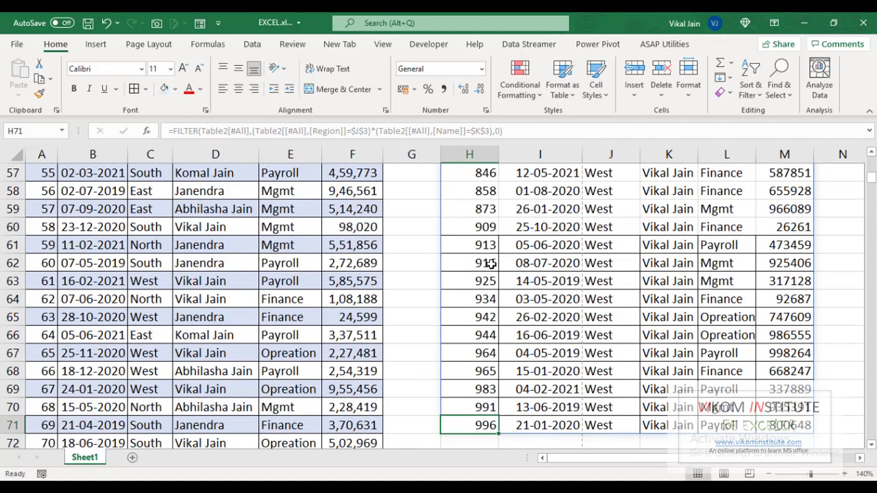
key(ctrl+shift+Up)
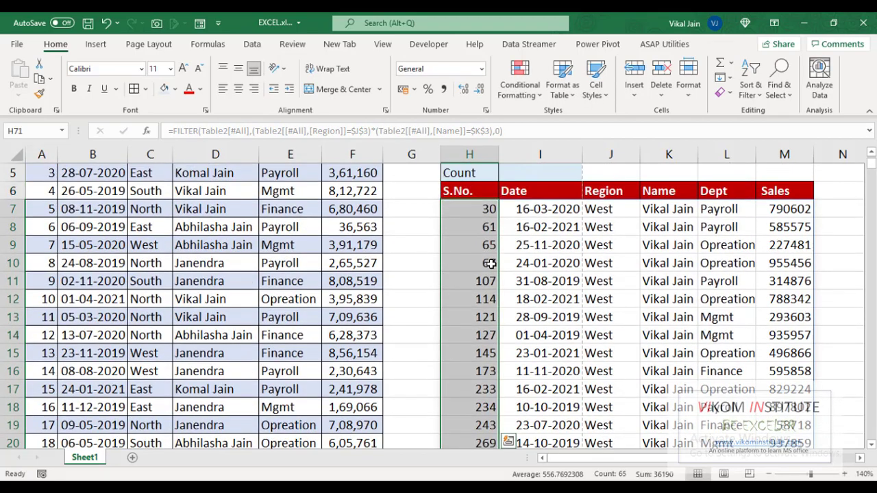
Step: Enter =COUNT(H7#) in I5 beside the Count label, which shows 195
key(ctrl+Up)
key(ctrl+Up)
key(ctrl+Up)
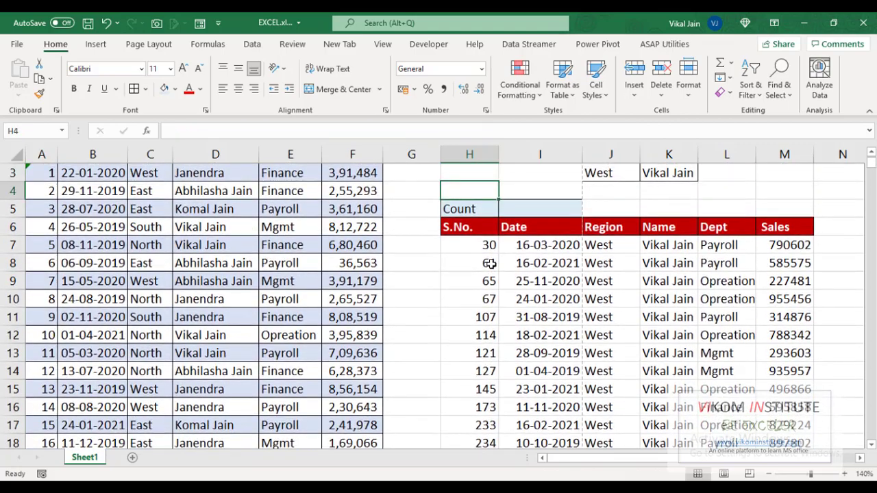
key(Up)
key(Down)
key(Down)
key(Down)
key(Down)
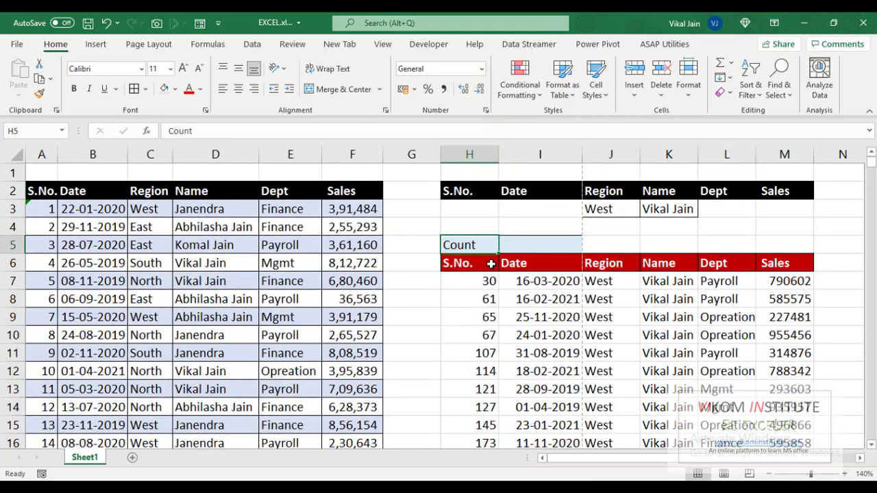
key(Right)
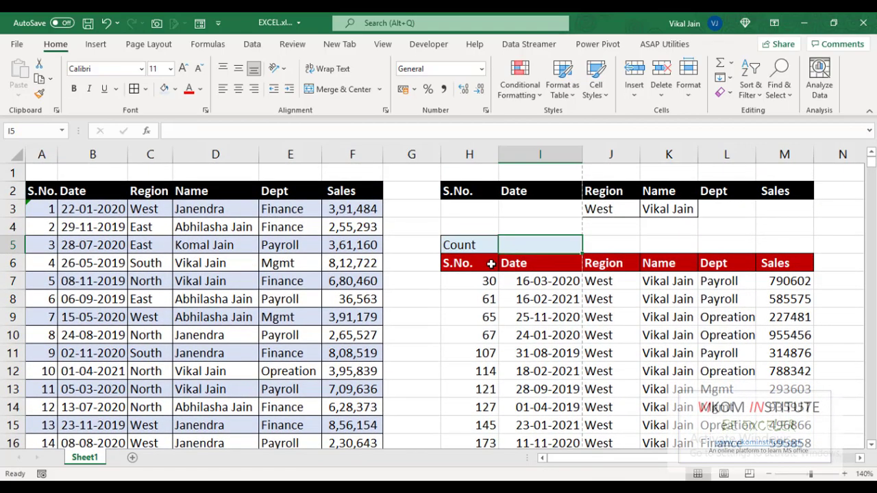
text(=coun)
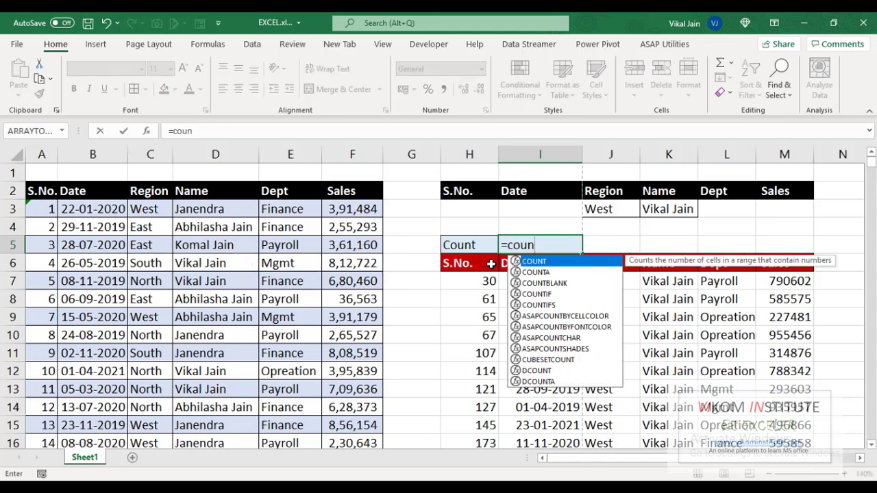
key(Tab)
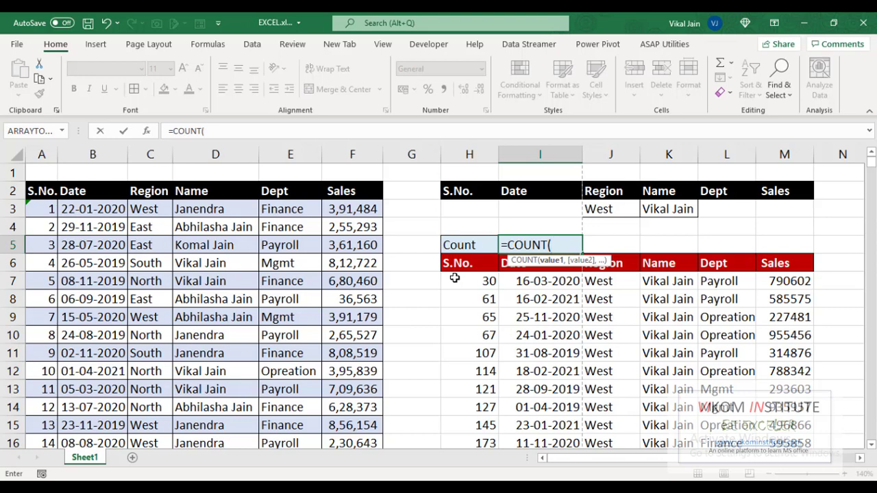
click(454, 277)
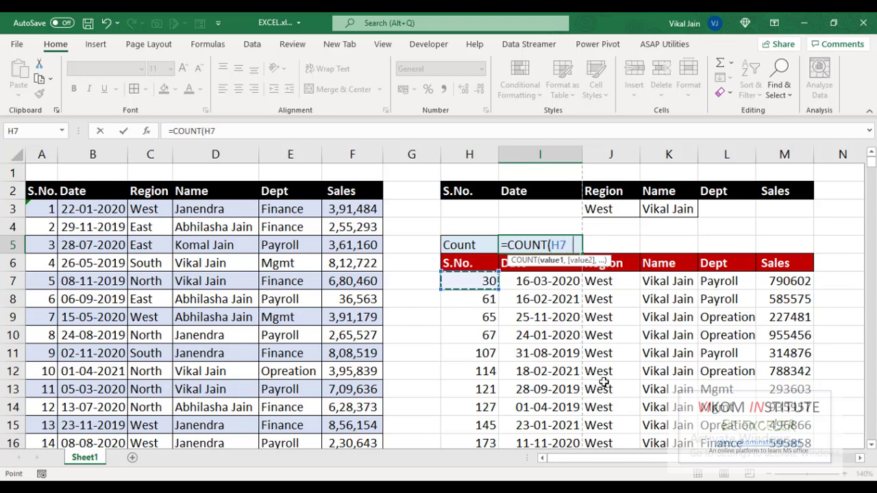
text(#)
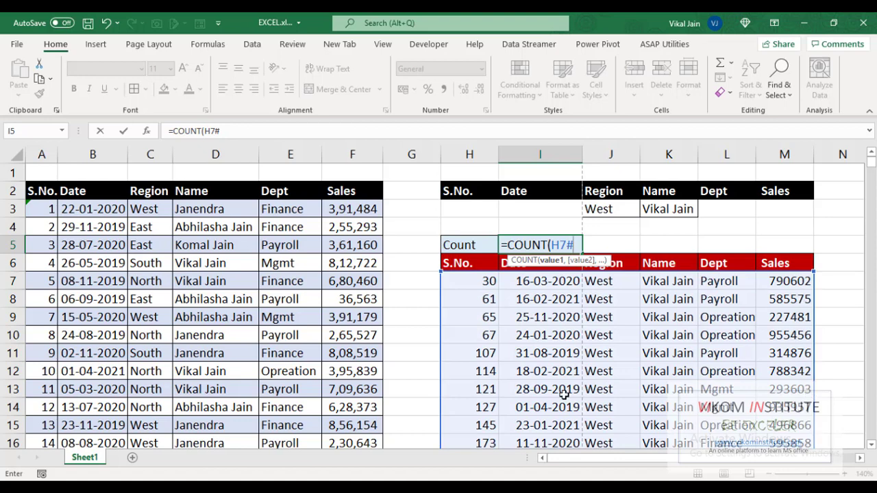
text())
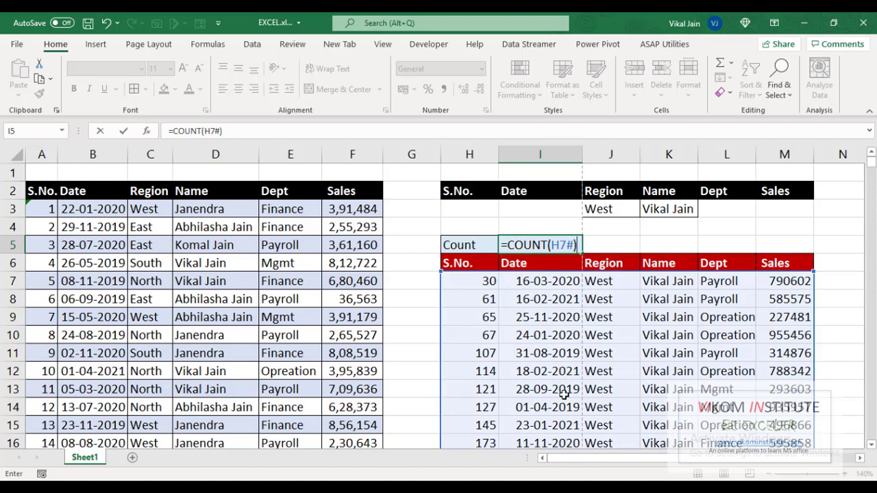
key(ctrl+Return)
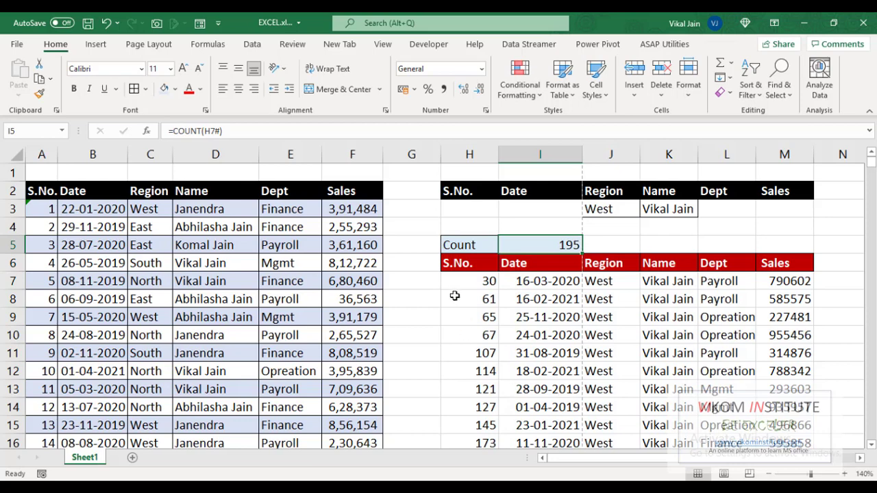
Step: Change the count to =COUNTA(H7#)/6 so it shows 65 filtered records
double_click(551, 241)
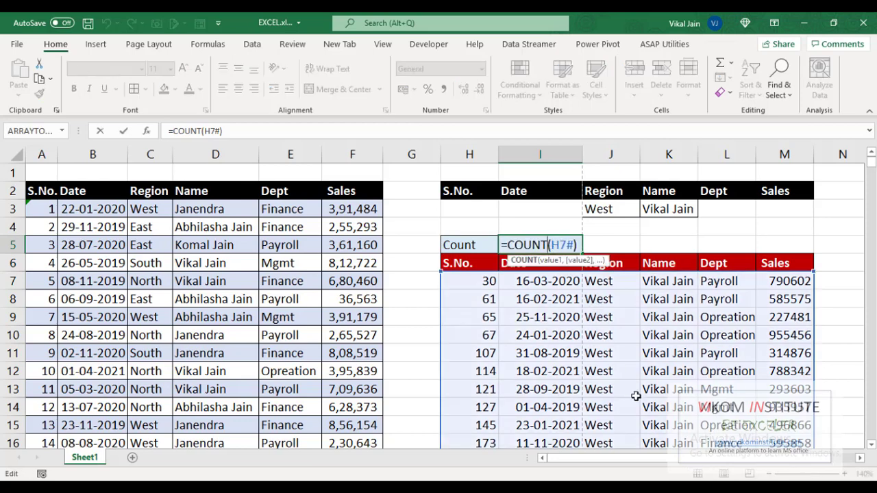
text(A)
key(Return)
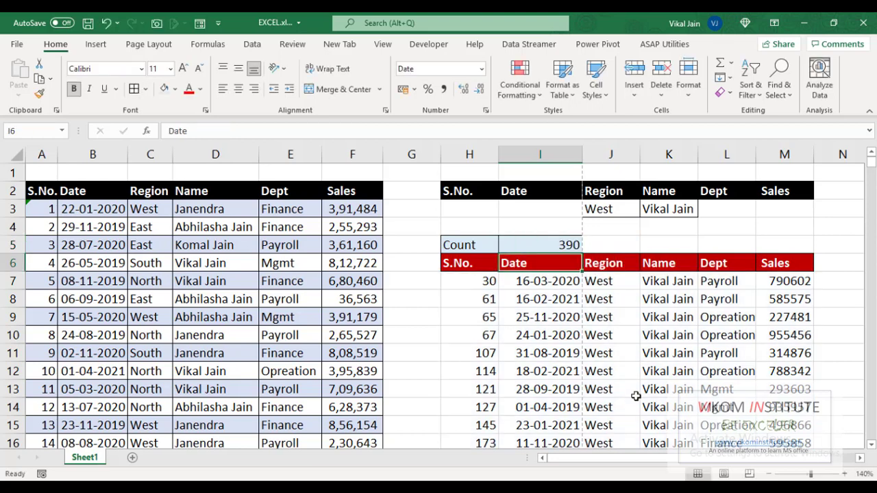
key(Up)
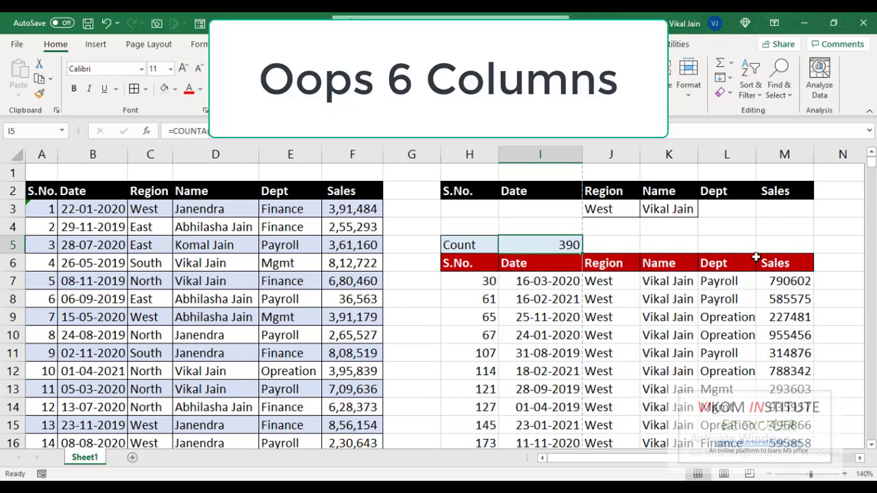
double_click(572, 244)
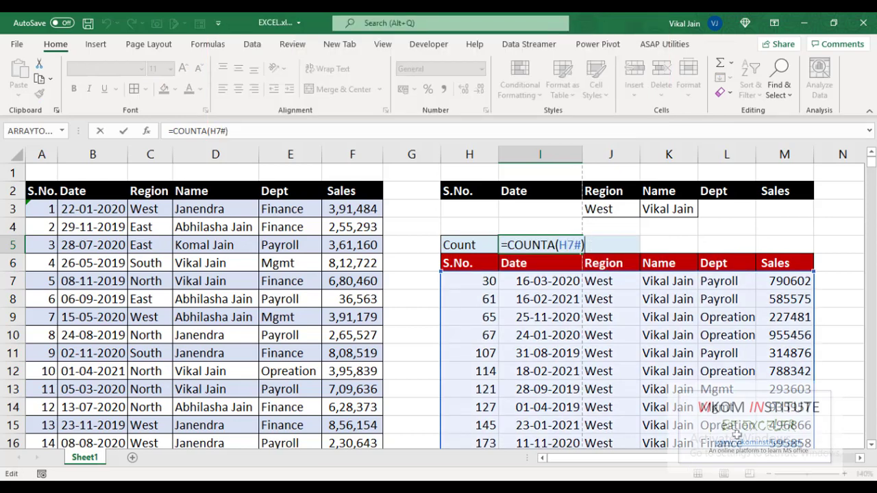
text(/6)
key(ctrl+Return)
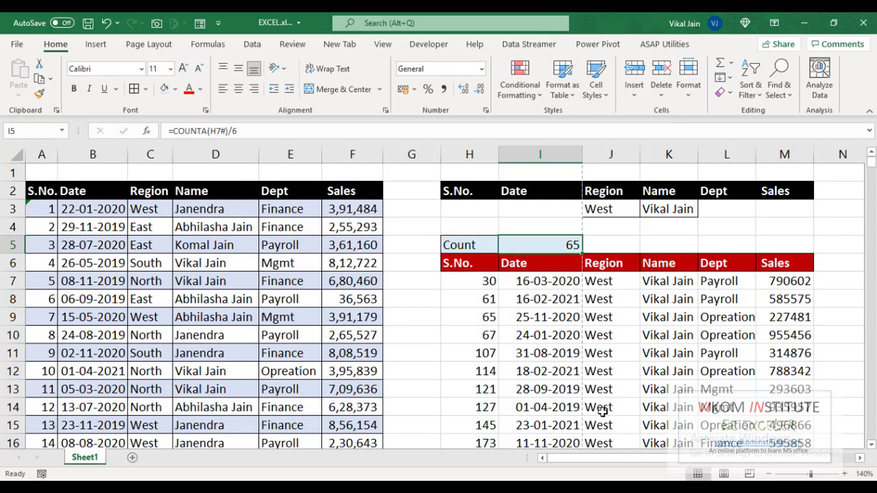
Step: Change the name criterion in K3 to Janendra, updating the count to 69
click(666, 209)
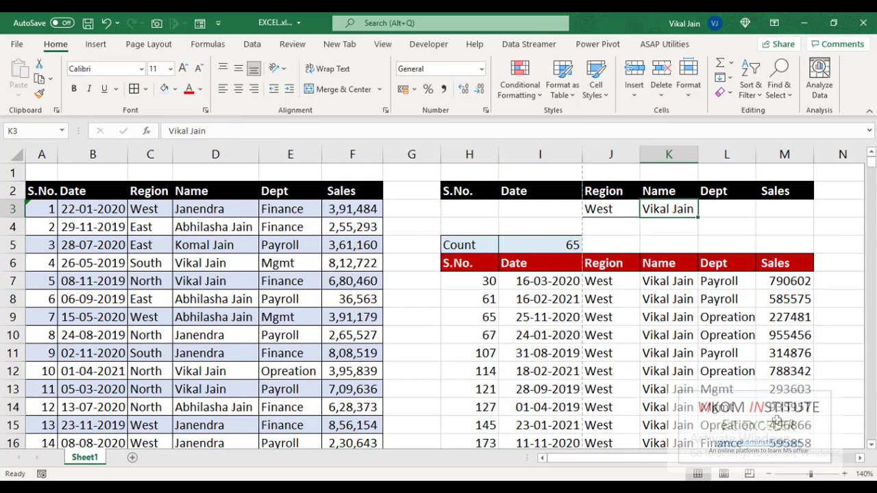
text(Jen)
key(BackSpace)
key(BackSpace)
text(an)
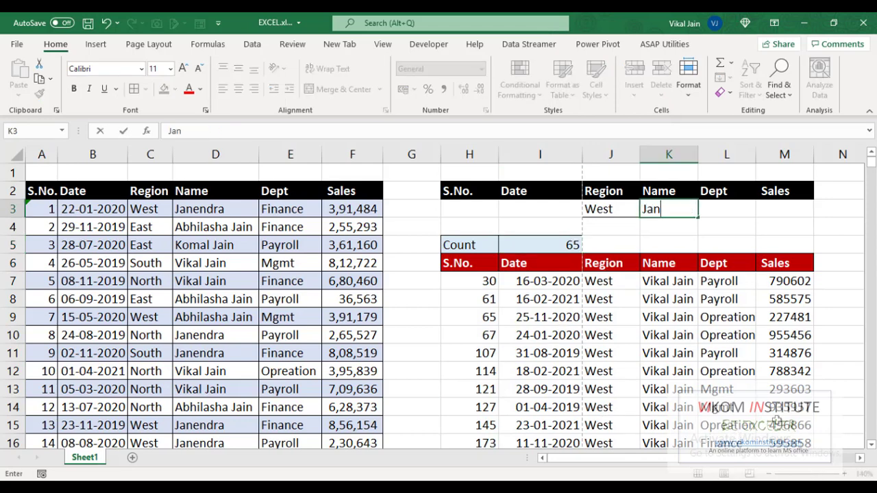
text(endra)
key(Return)
Step: Select the empty cell O6 beside the results header
click(545, 233)
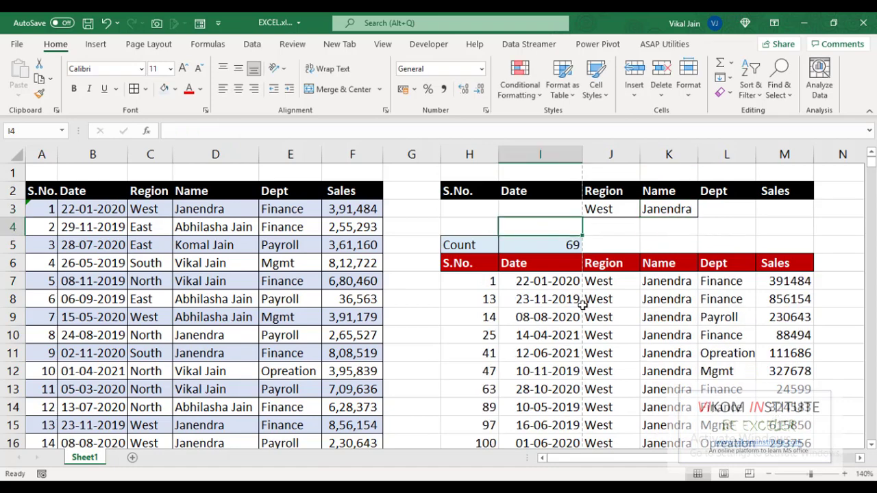
click(471, 259)
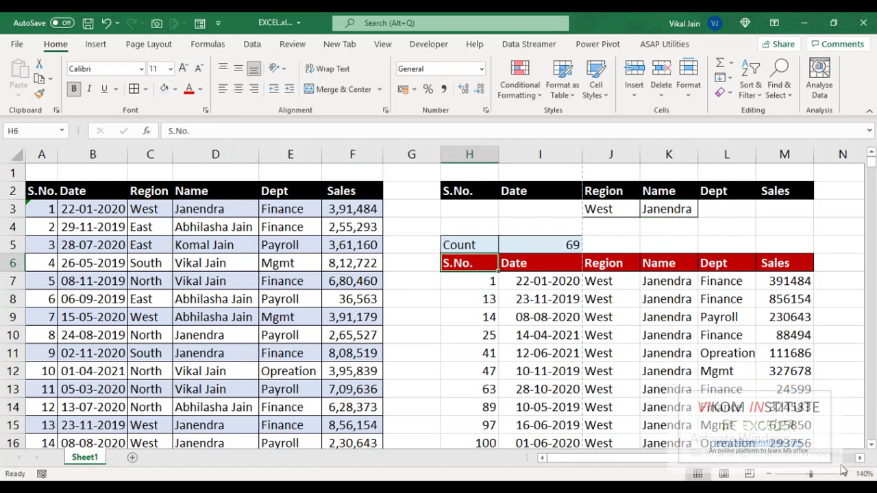
key(Right)
key(Right)
key(Right)
key(Right)
key(Right)
key(Right)
key(Right)
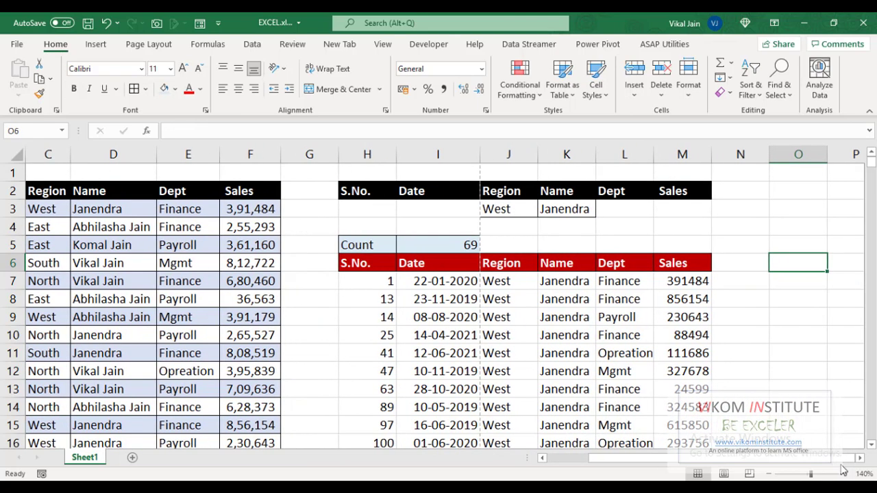
Step: Enter =OFFSET(H6,0,0,I5,6) in O6 to spill a copy of the filtered table
text(=of)
key(Tab)
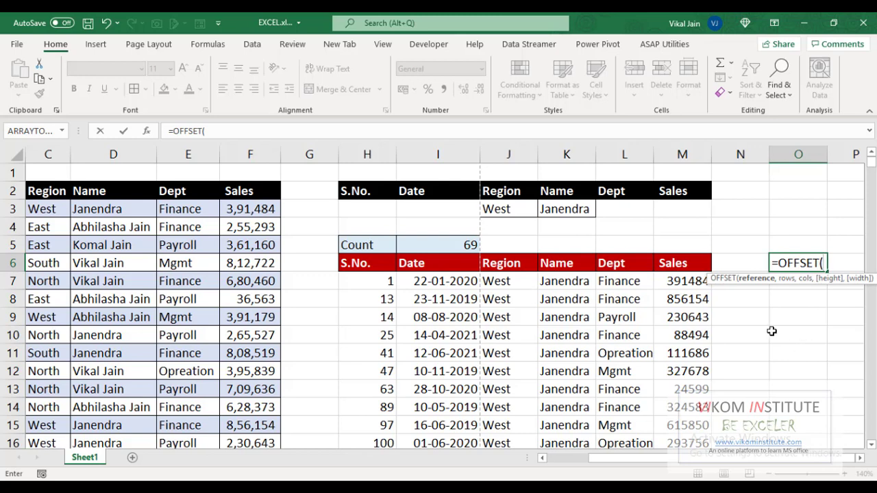
click(378, 265)
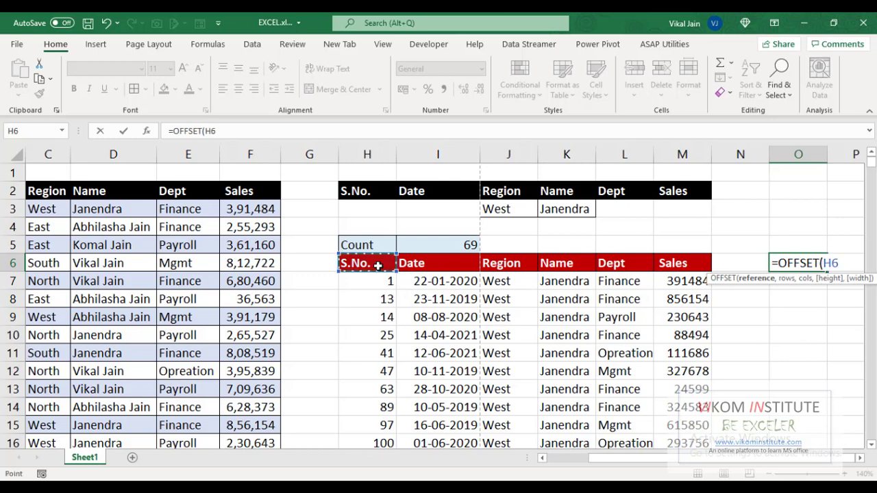
text(,)
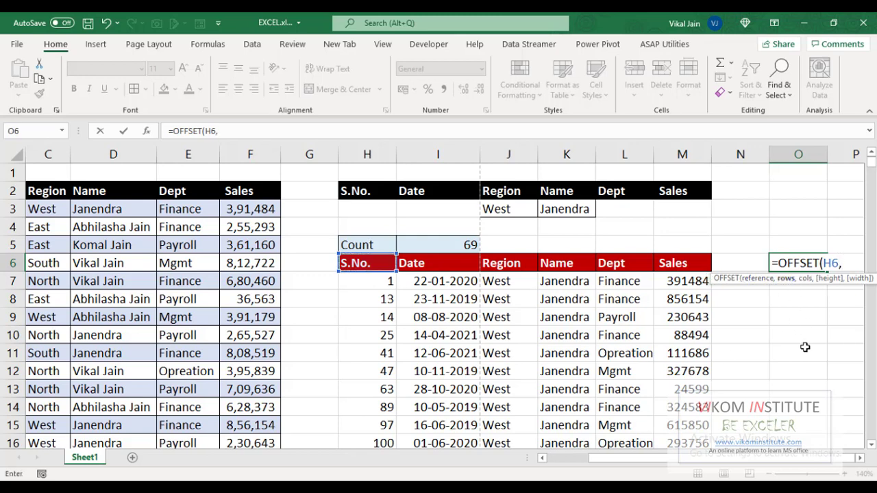
text(0,)
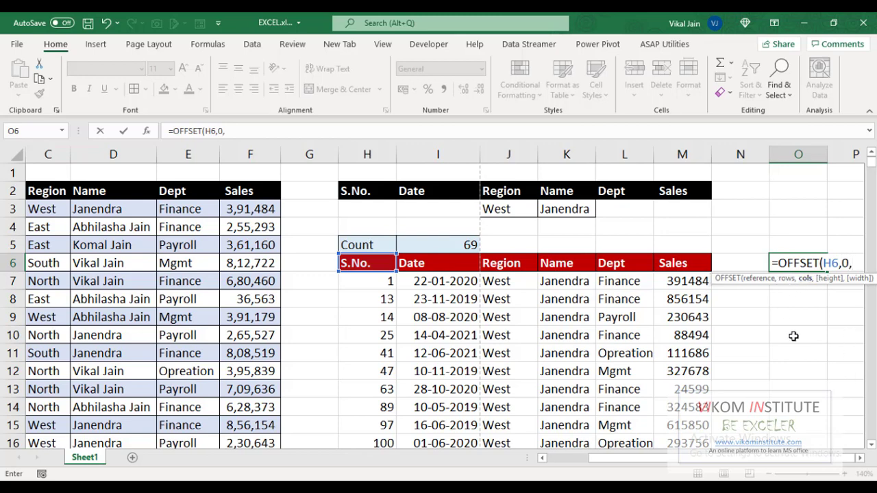
text(0,)
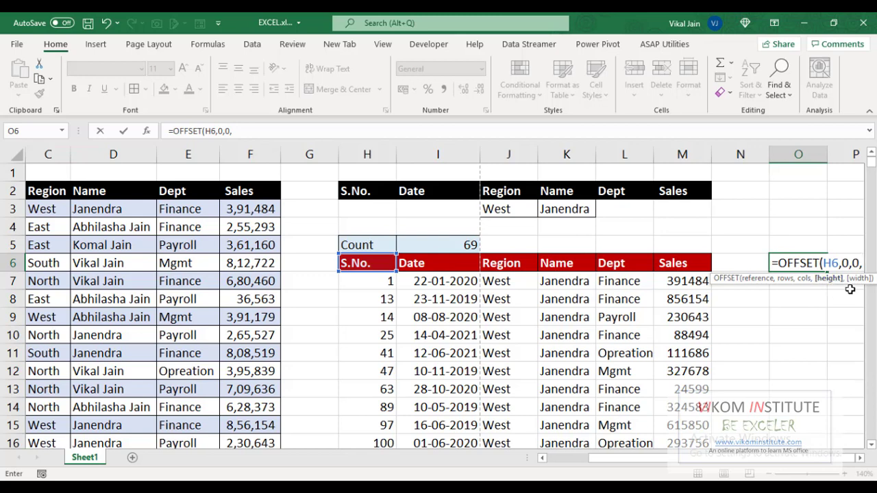
click(442, 248)
text(,)
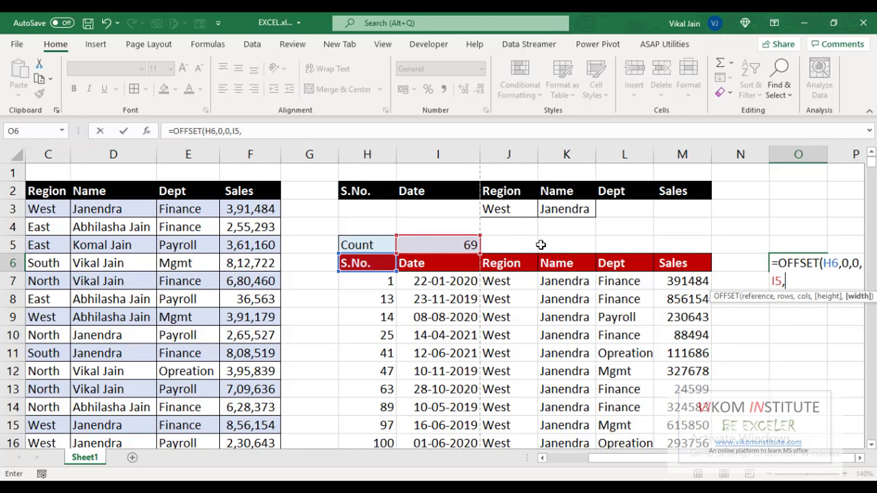
text(6))
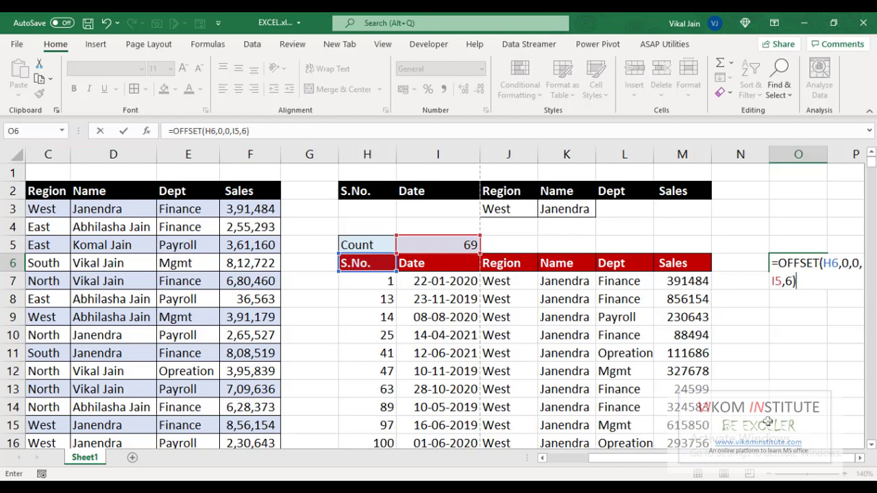
key(Return)
Step: Copy the OFFSET formula text from O6 without changing the cell, then select H7
key(Up)
key(Right)
key(Right)
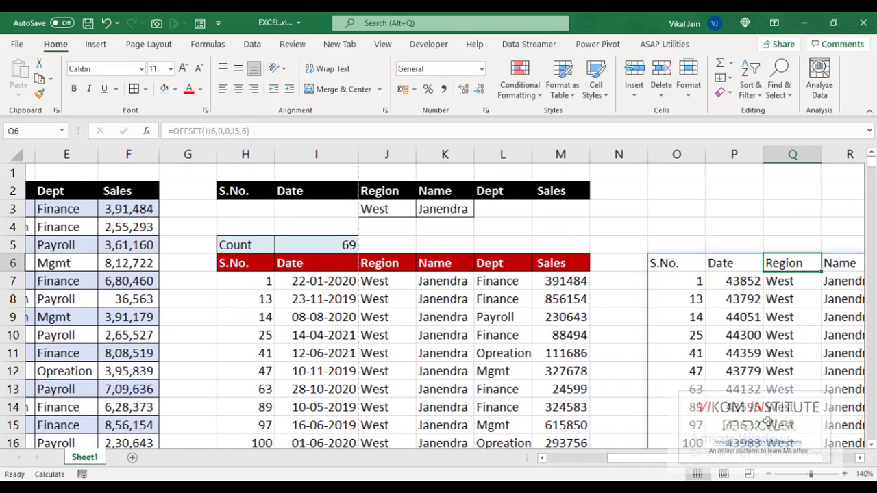
key(Left)
key(Left)
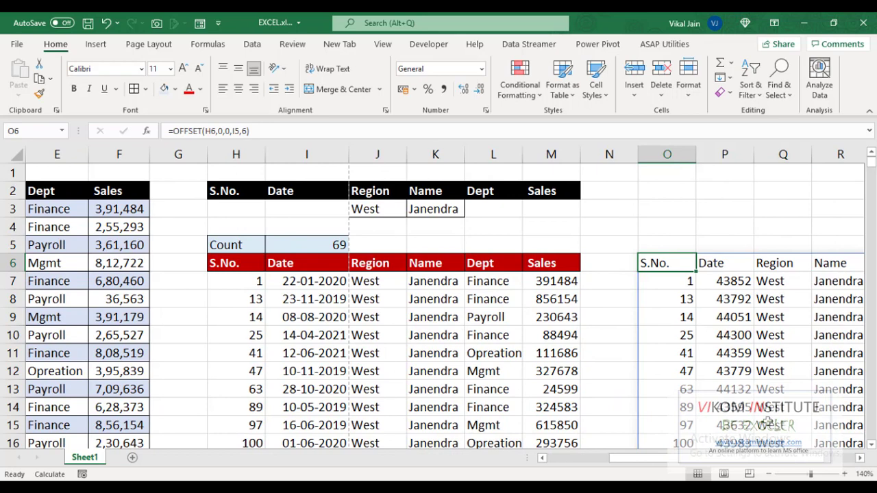
key(F2)
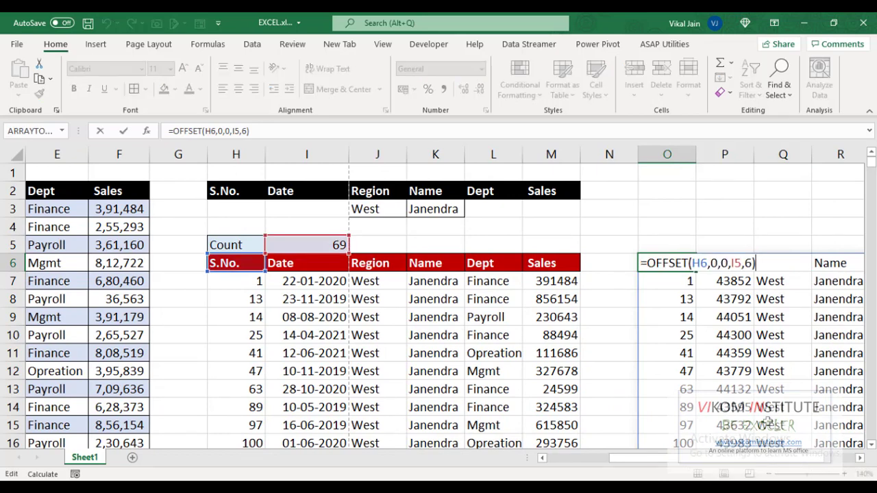
key(shift+Home)
key(ctrl+c)
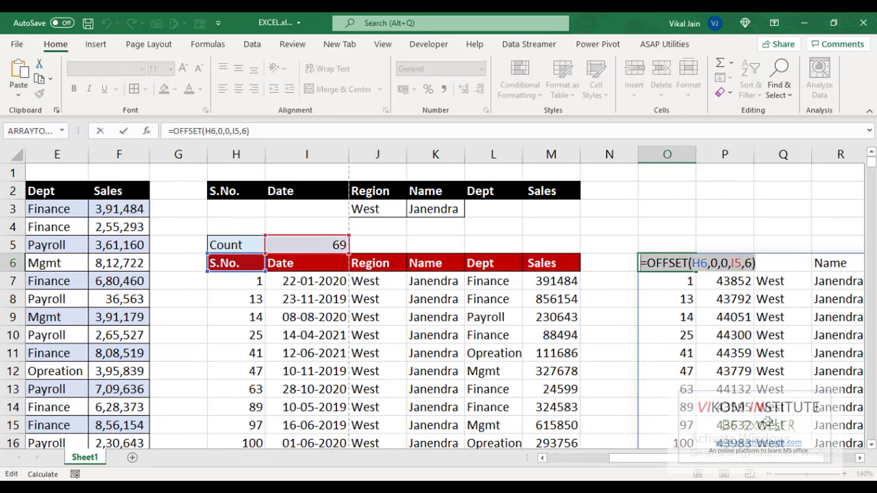
key(Escape)
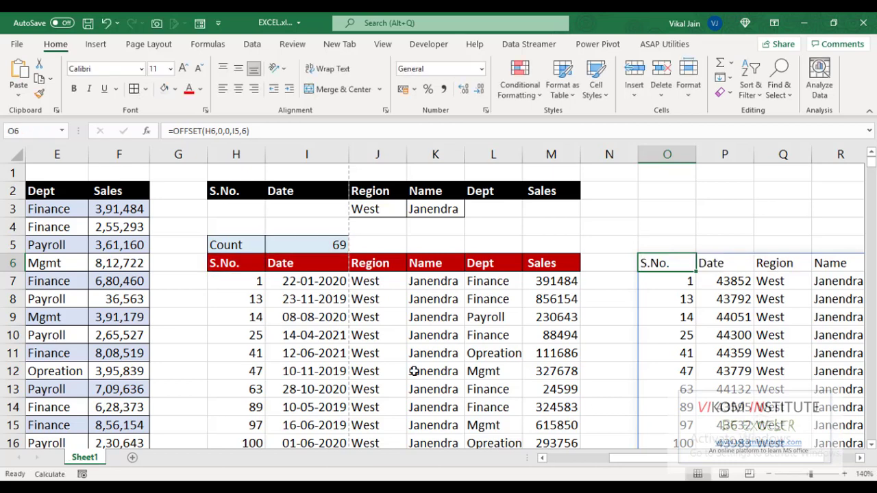
click(249, 274)
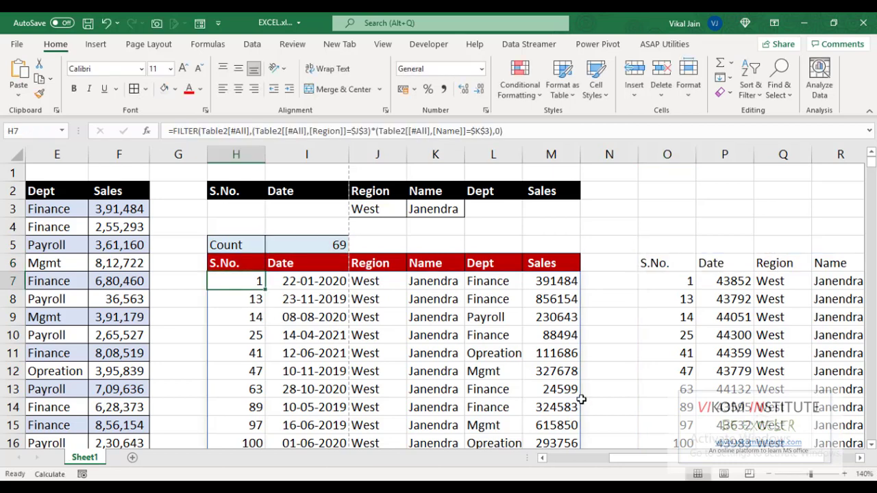
Step: Select the results table H6:M75 and set it as the print area
key(Up)
key(ctrl+shift+Right)
key(ctrl+shift+Down)
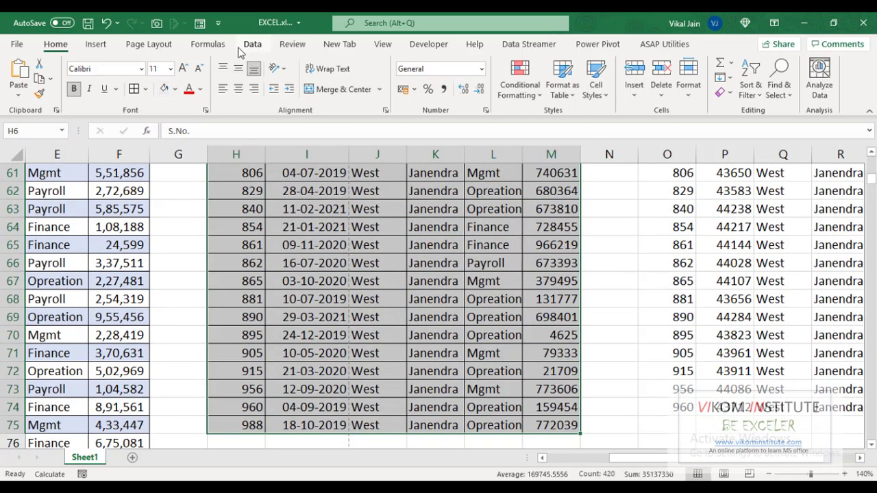
click(165, 45)
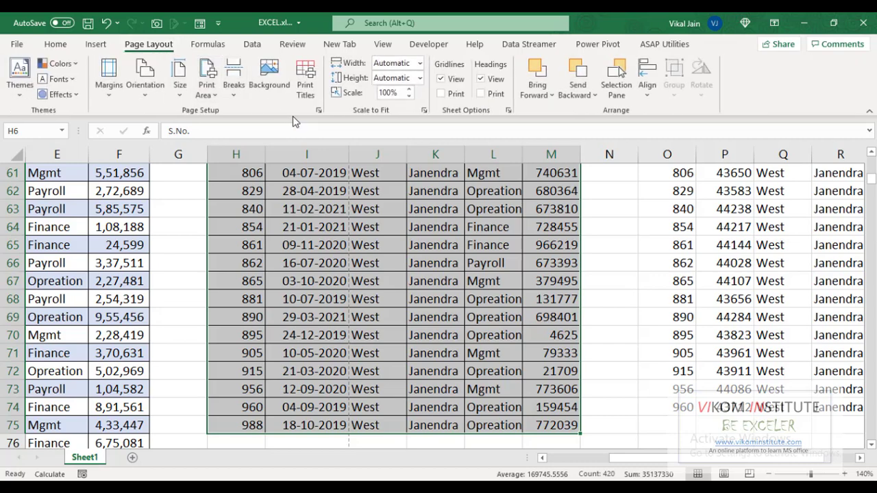
click(212, 96)
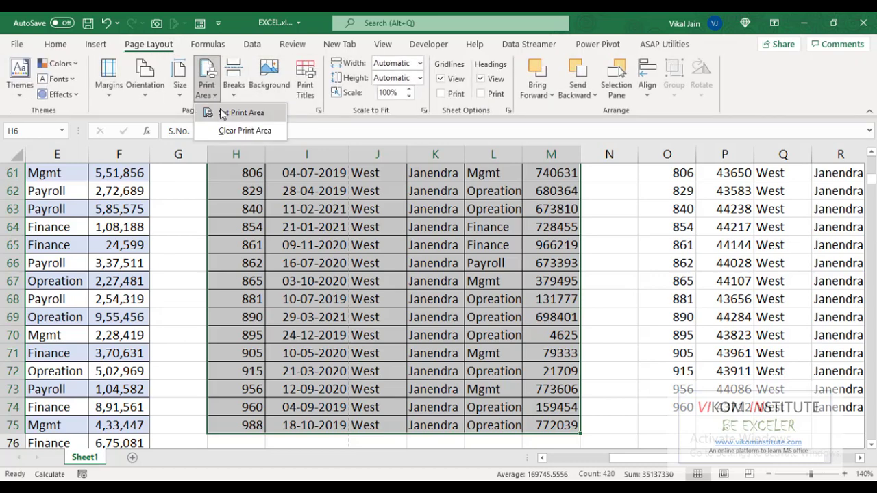
click(241, 112)
scroll(311, 238, up, 20)
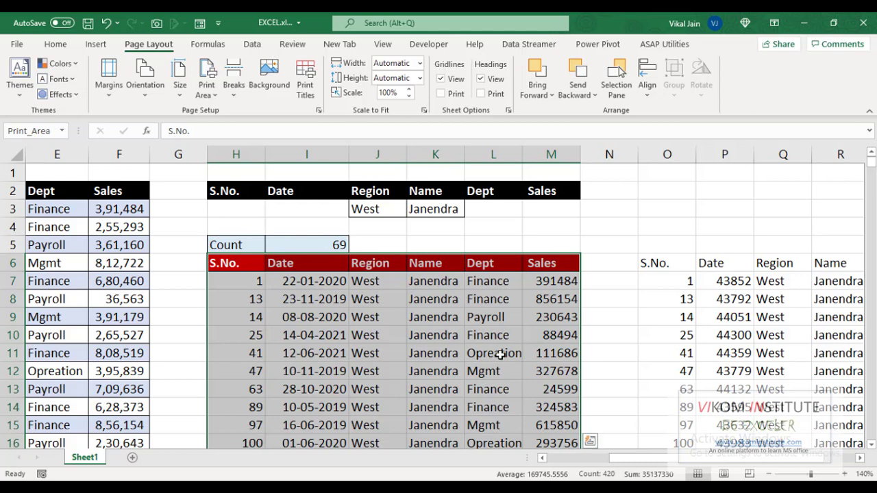
Step: In Name Manager, replace Print_Area's fixed range with =OFFSET(H6,0,0,I5,6)
key(ctrl+q)
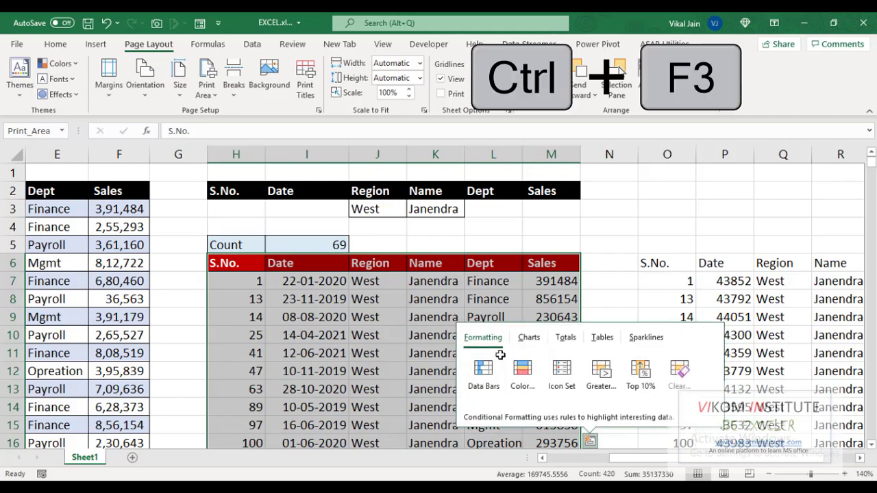
key(Escape)
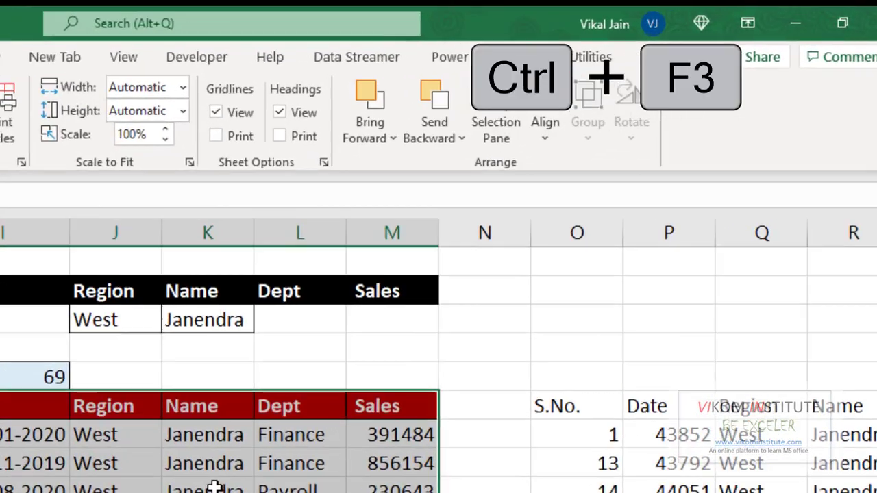
key(ctrl+F3)
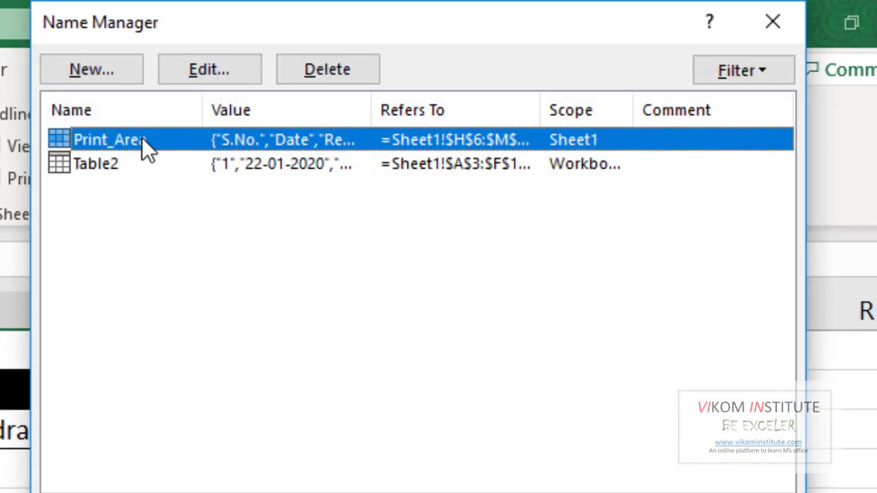
double_click(177, 139)
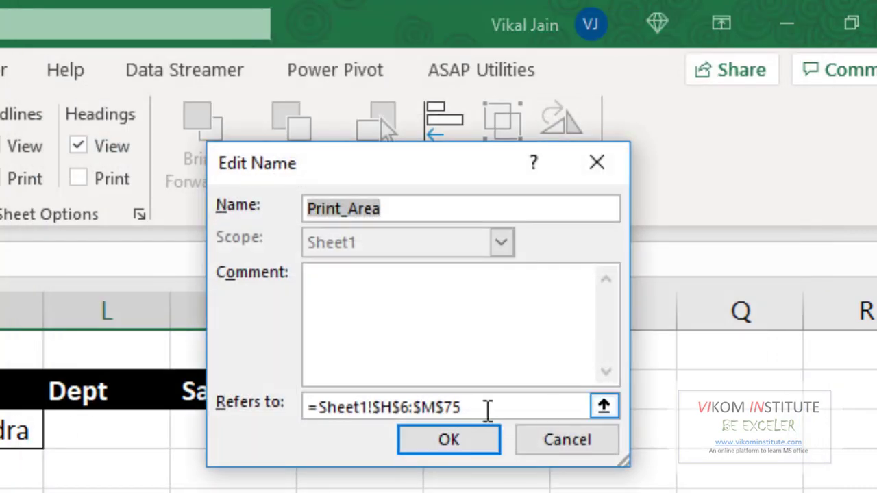
click(488, 409)
drag(487, 410, 326, 406)
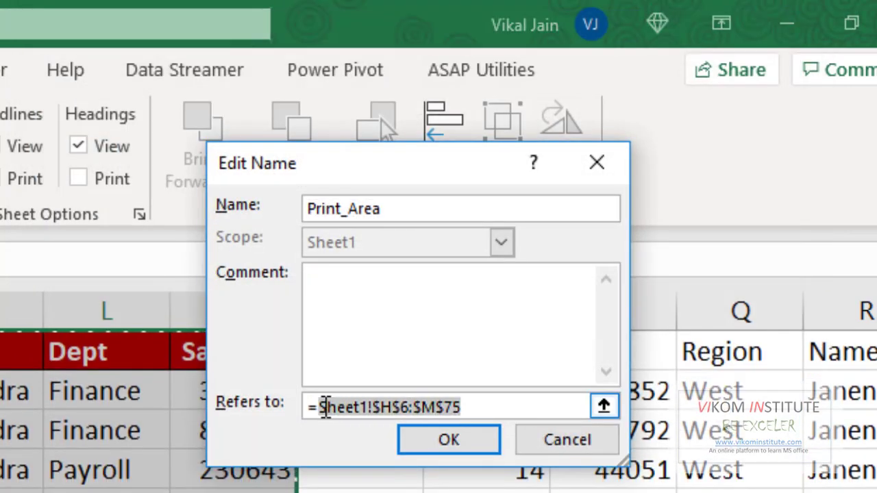
text(=OFFSET(H6,0,0,I5,6))
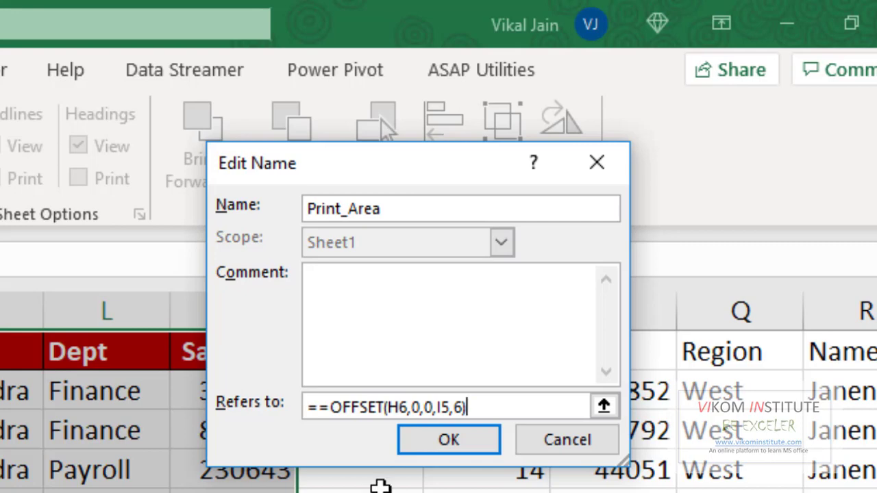
Step: Make the references $H$6 and $I$5, remove the doubled equals sign, and save the definition
click(399, 407)
key(F4)
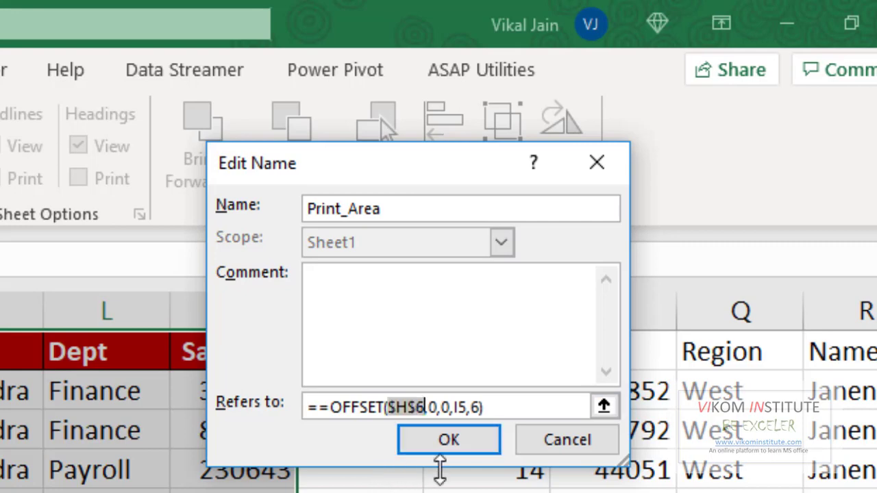
click(459, 407)
key(F4)
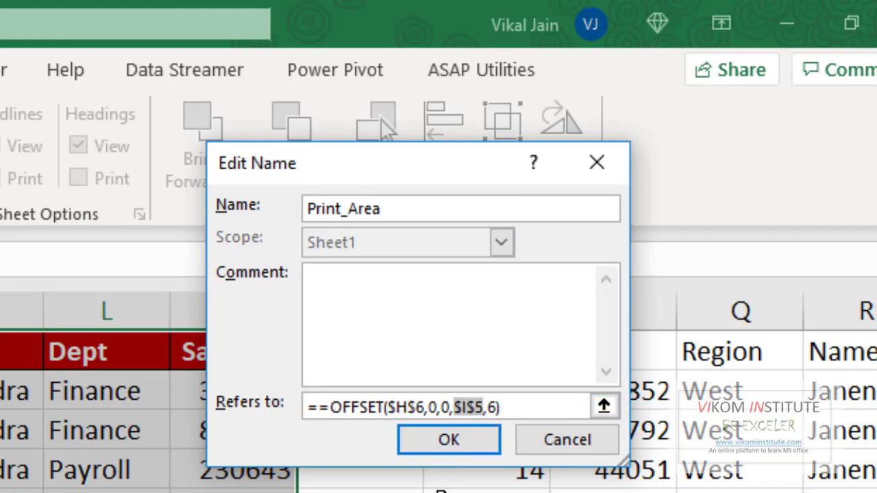
click(462, 446)
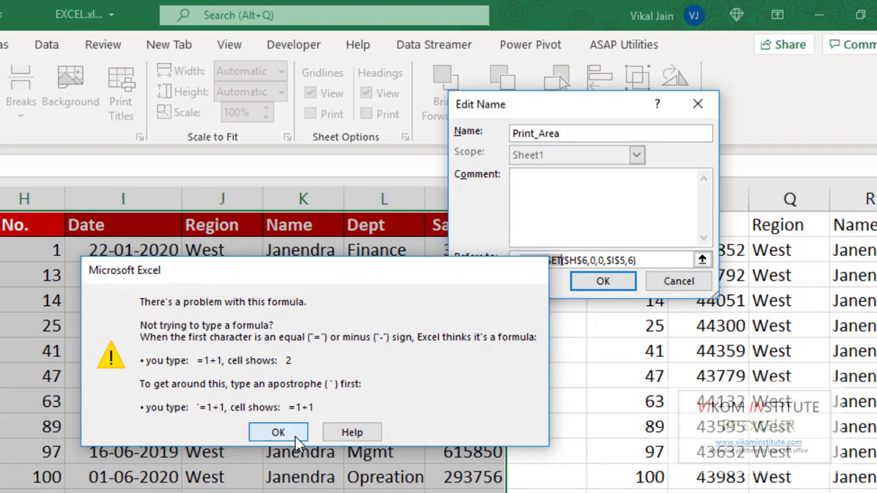
click(294, 437)
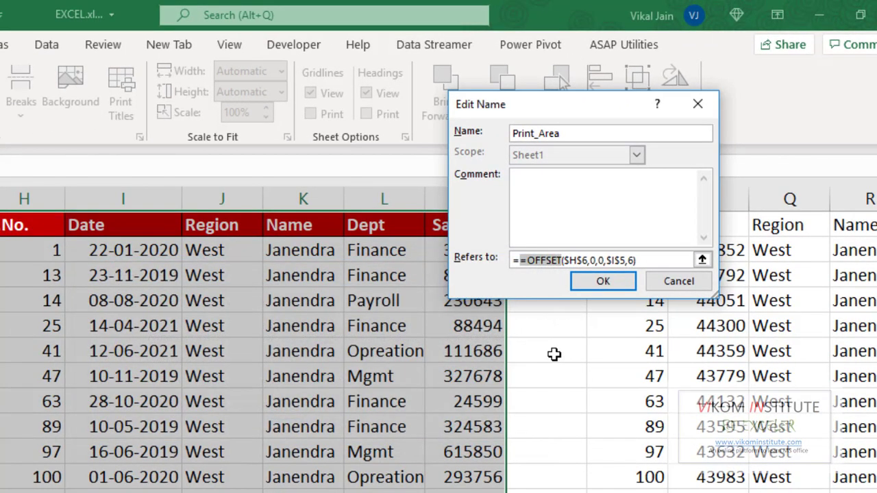
click(520, 261)
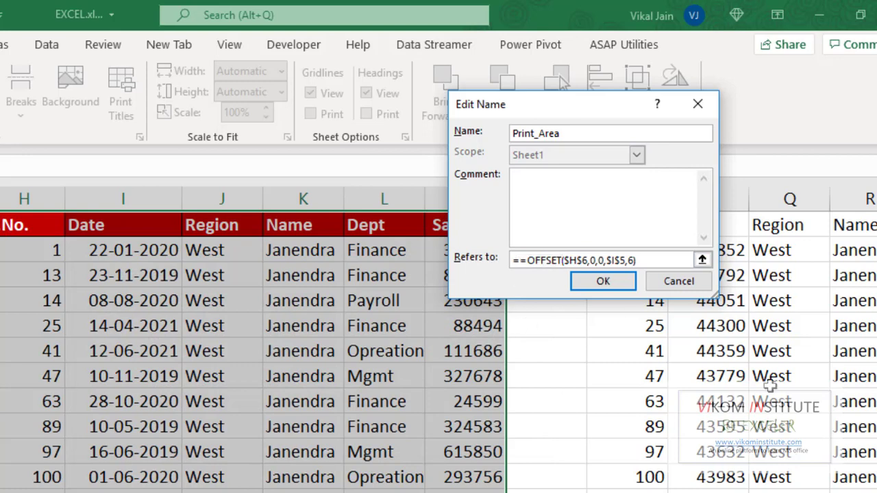
key(BackSpace)
key(Return)
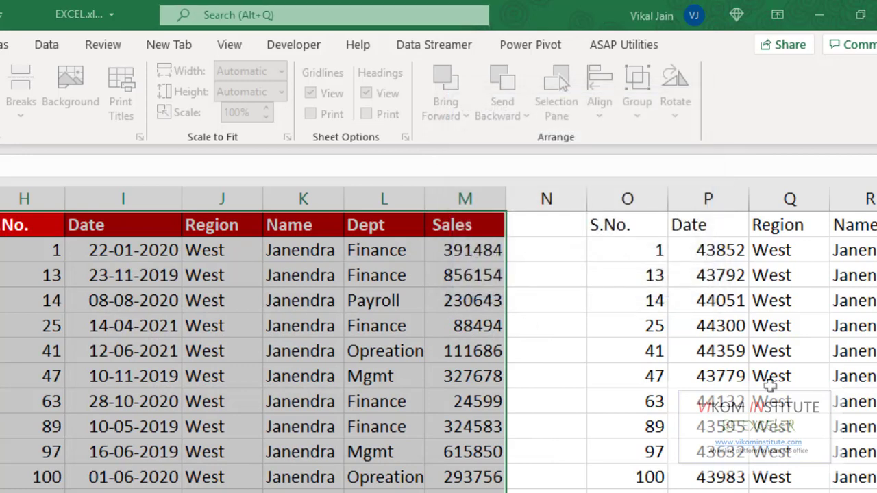
key(Escape)
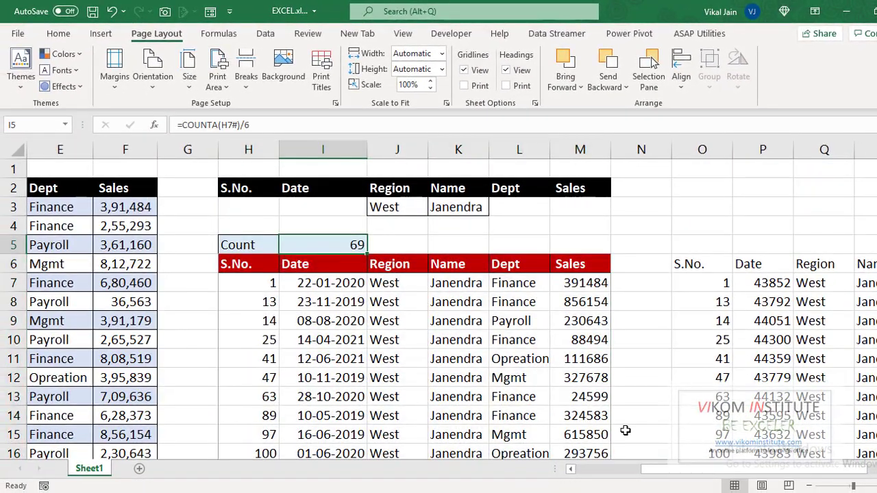
Step: Preview both pages of the current filtered report's printout, then return to the sheet
key(ctrl+p)
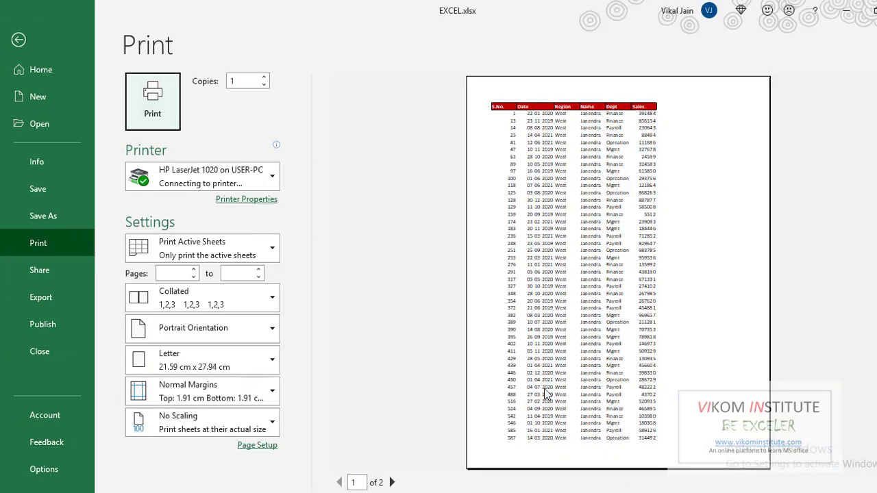
click(392, 482)
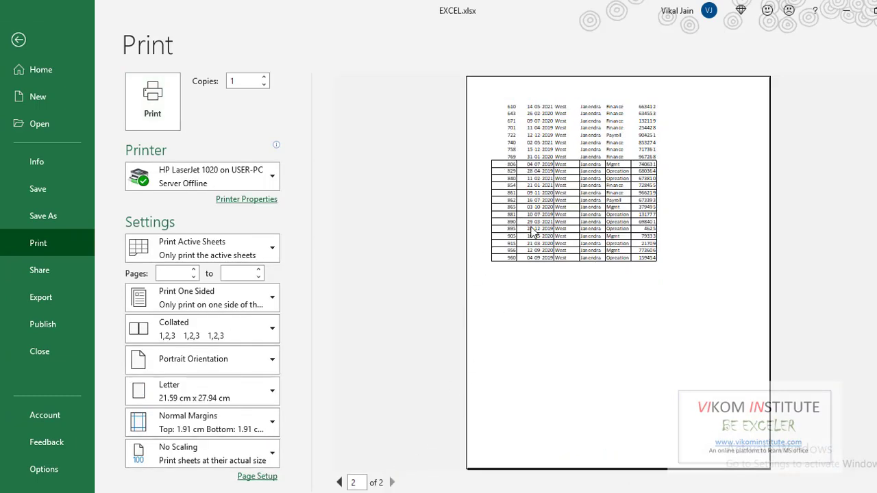
click(338, 482)
key(Escape)
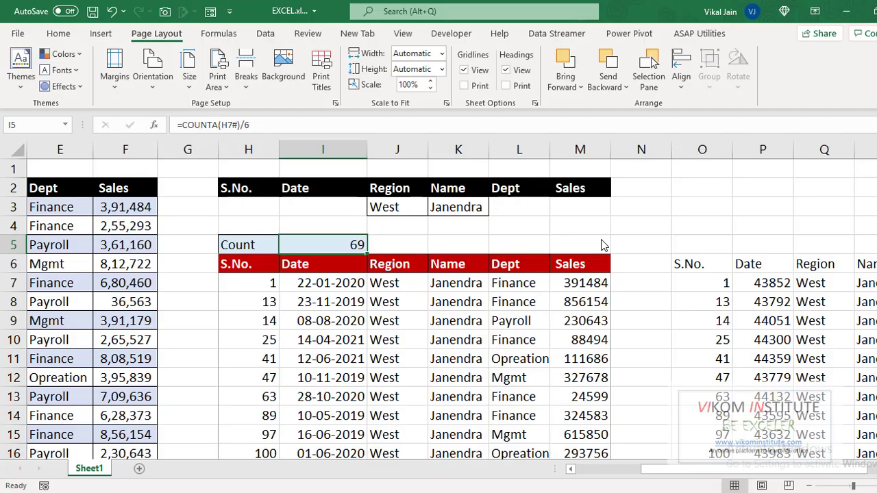
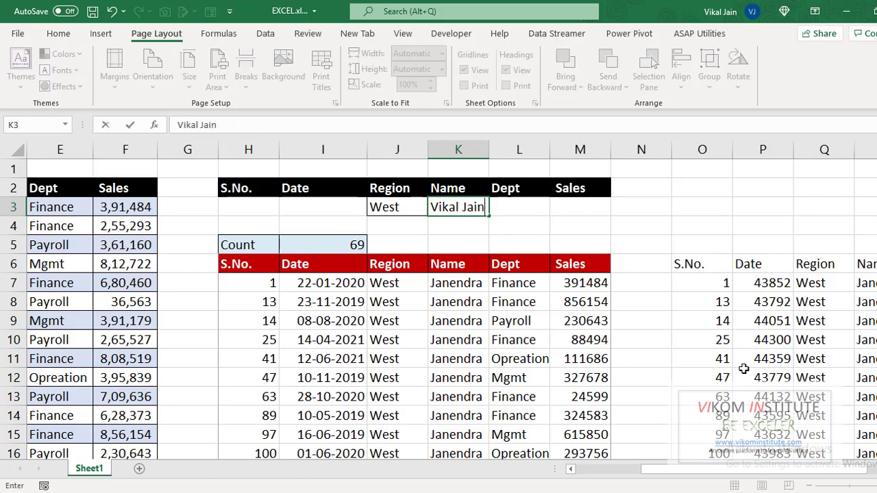
Step: Enter a different person's name as the Name criterion in K3 and preview the updated two-page printout
key(Return)
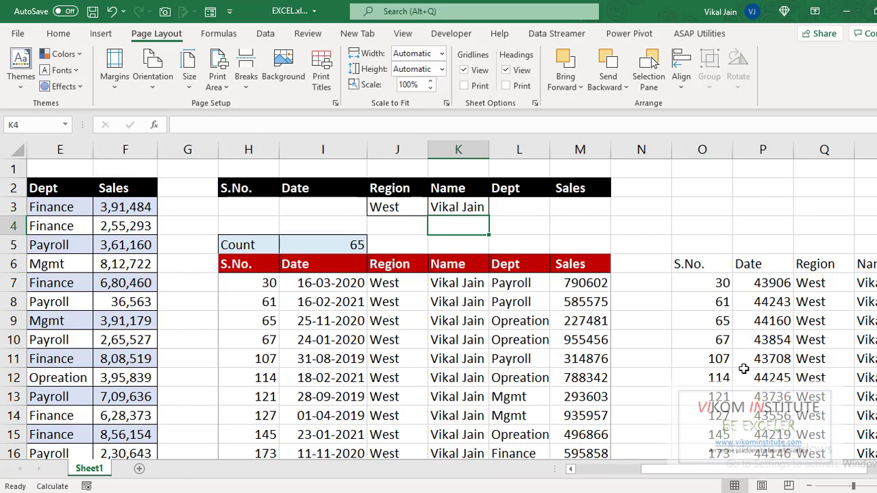
key(ctrl+p)
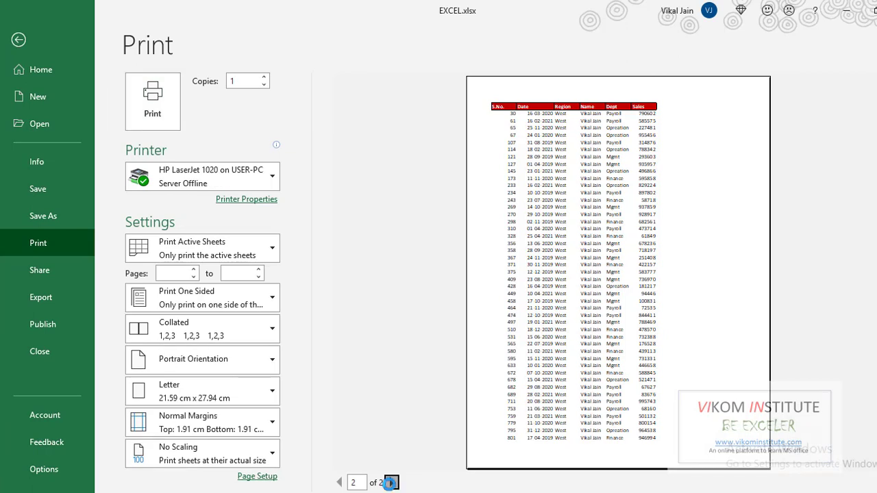
click(392, 482)
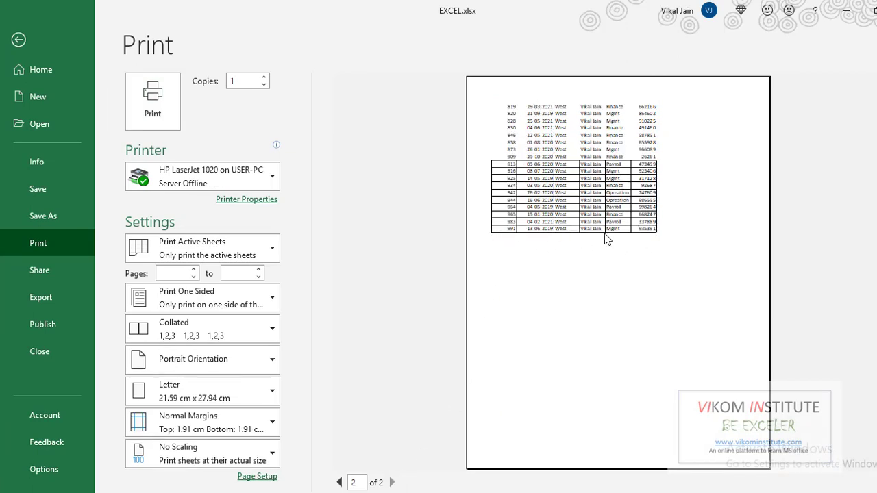
key(Escape)
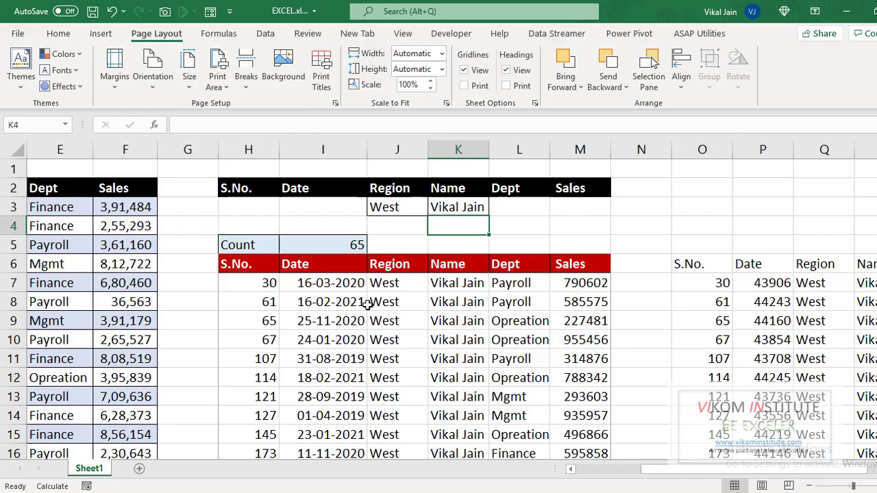
Step: Select the results block from header H6 across to column M and down to the sheet's bottom, on the Home tab
click(269, 272)
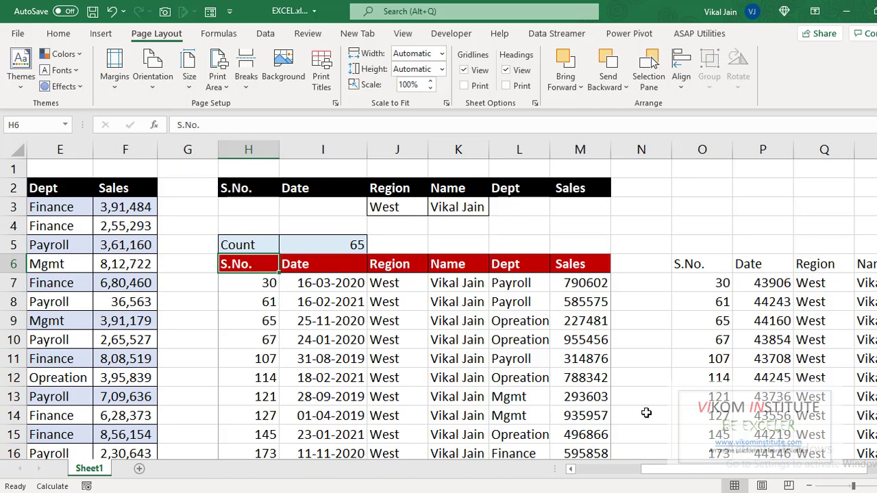
key(ctrl+shift+Right)
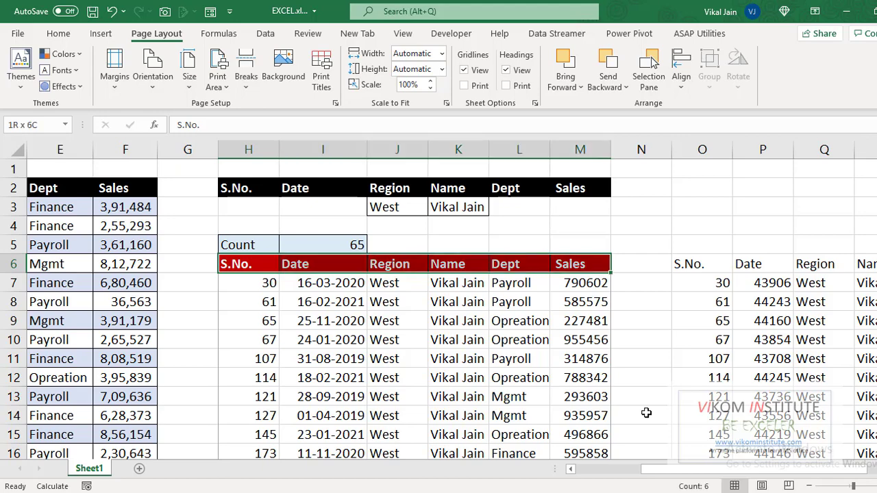
key(ctrl+shift+Down)
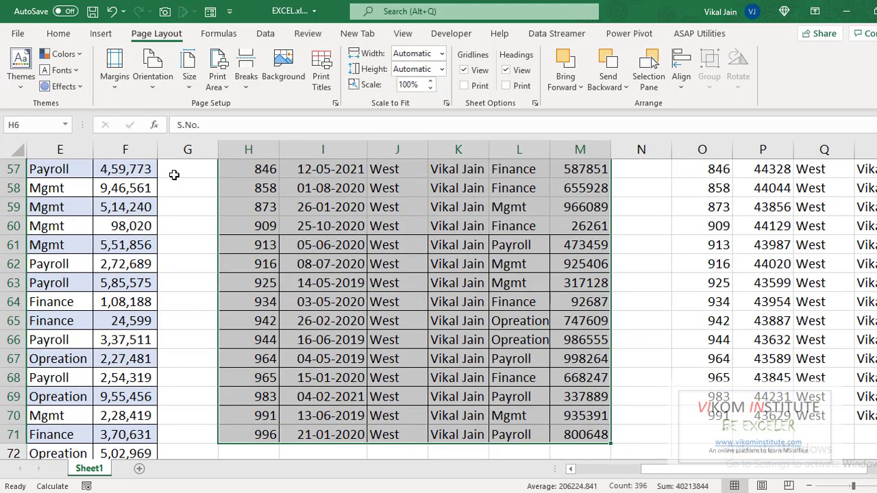
key(ctrl+shift+Down)
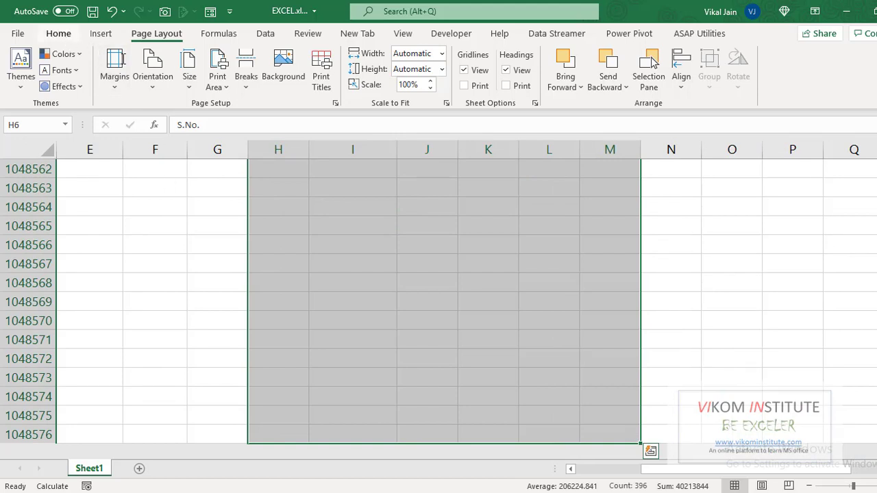
click(59, 32)
Step: Create a new formula-based conditional formatting rule using =$H6<>""
click(556, 86)
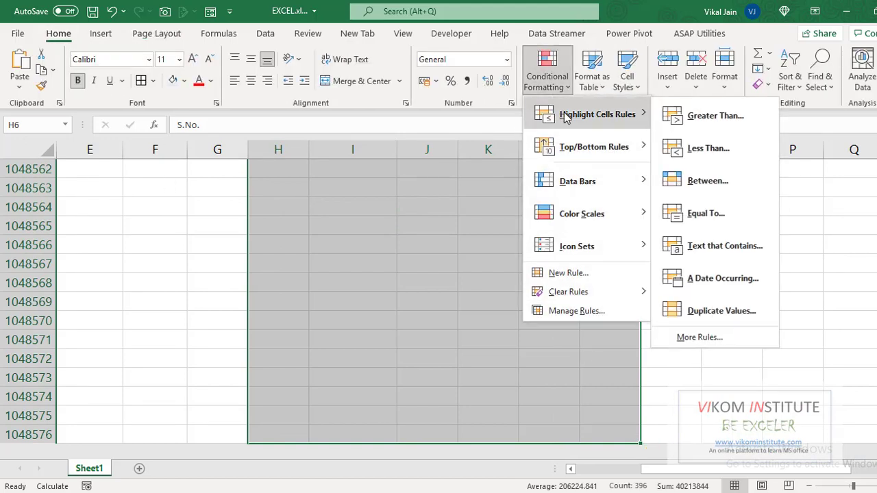
click(566, 273)
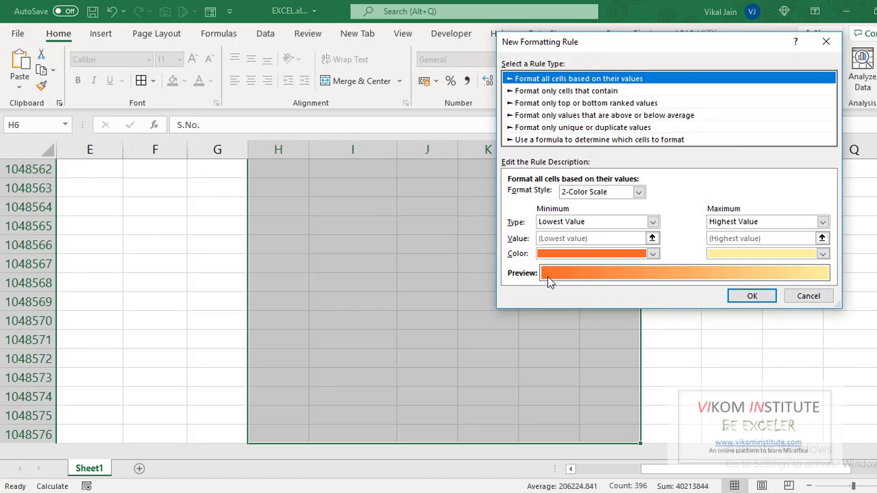
click(559, 139)
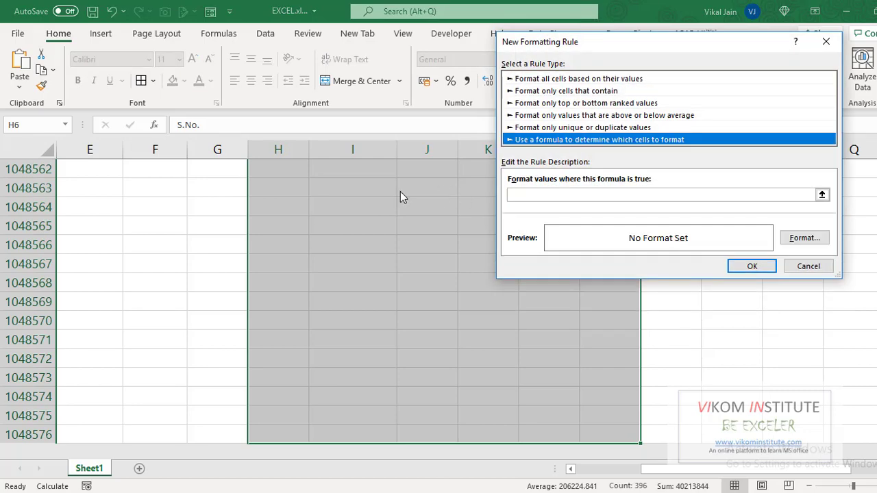
click(534, 198)
click(280, 209)
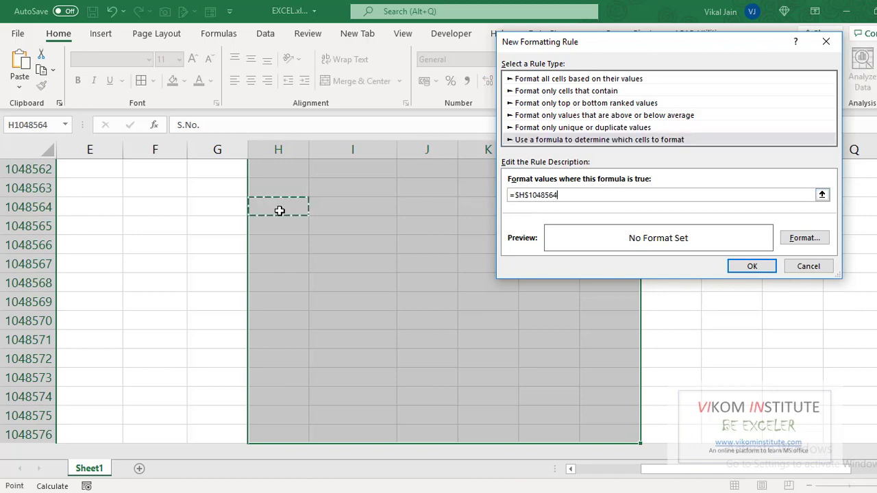
key(ctrl+Up)
key(ctrl+Up)
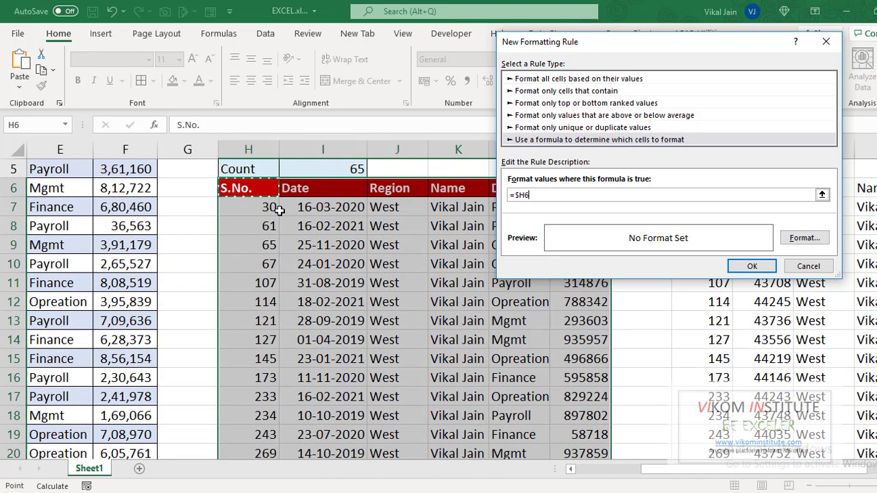
text(=$H6<>)
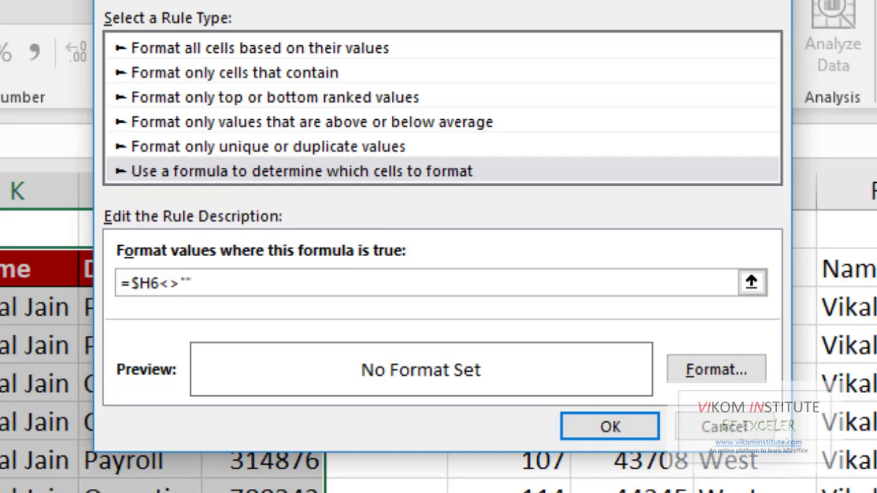
Step: Give the rule an Outline border format and apply it
click(715, 370)
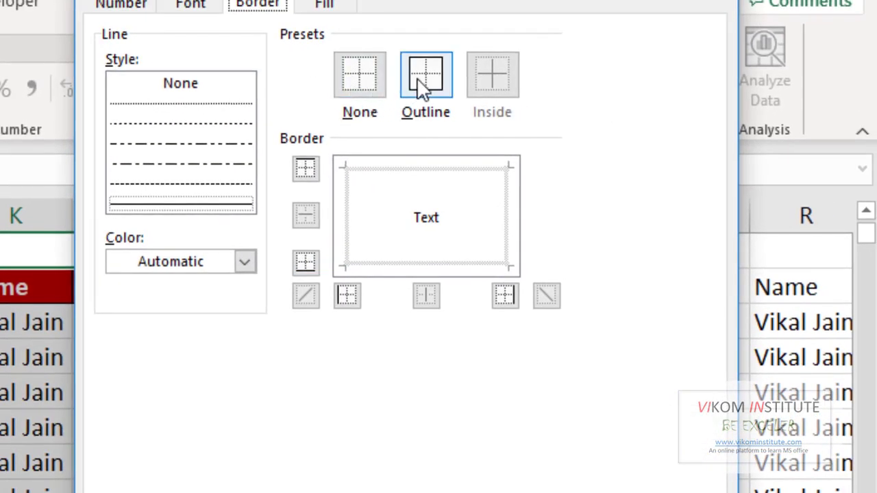
click(429, 65)
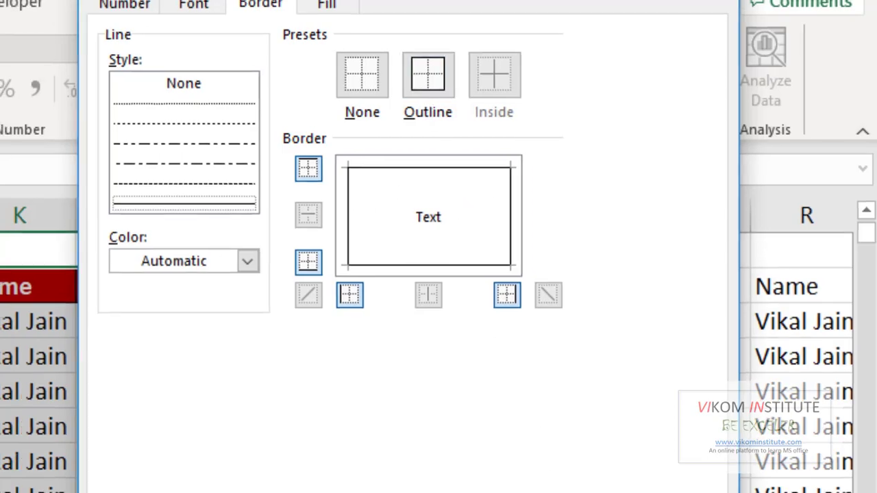
click(551, 457)
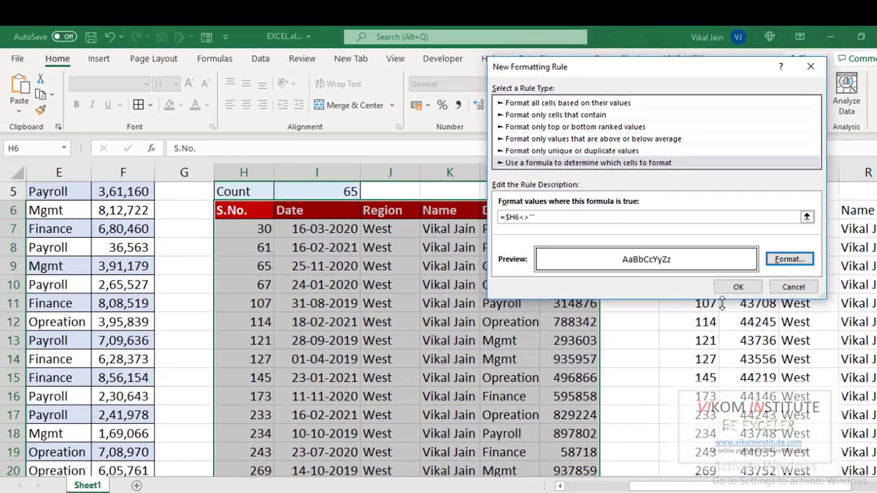
click(738, 287)
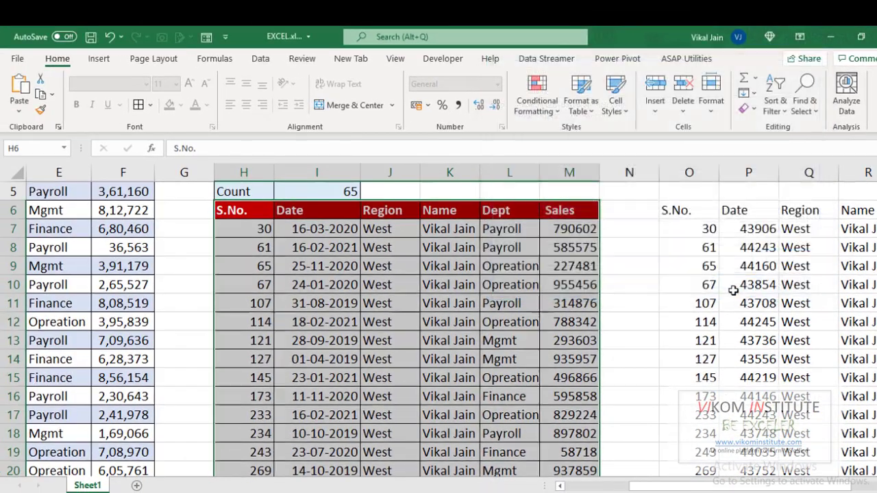
Step: Check that the outline borders stop at the last filtered row, then move to the Name criterion
click(332, 303)
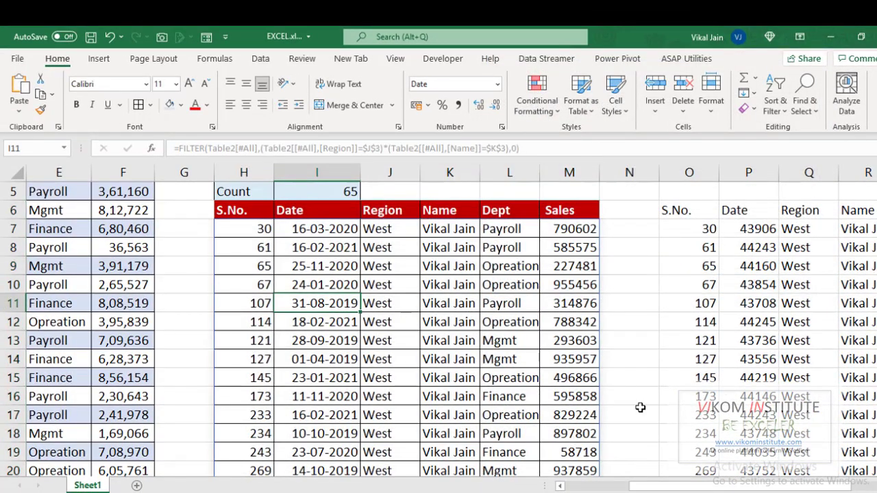
key(ctrl+Down)
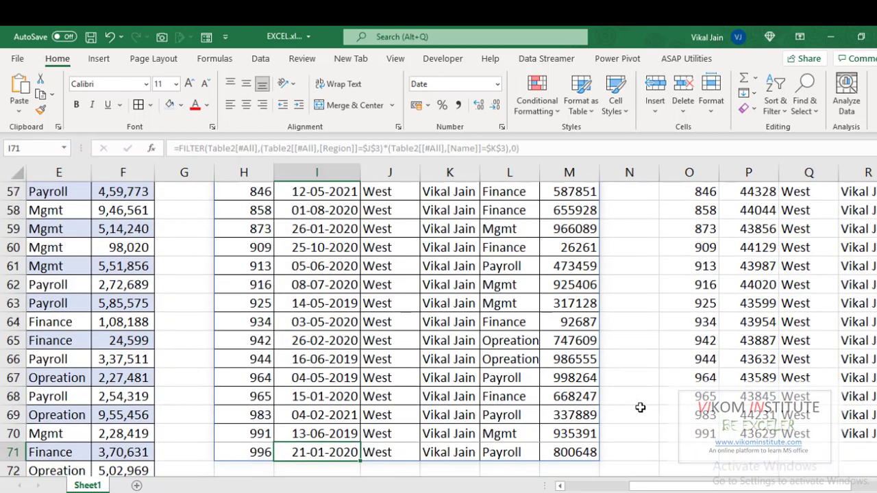
key(Down)
key(Up)
key(Up)
key(Up)
key(ctrl+Up)
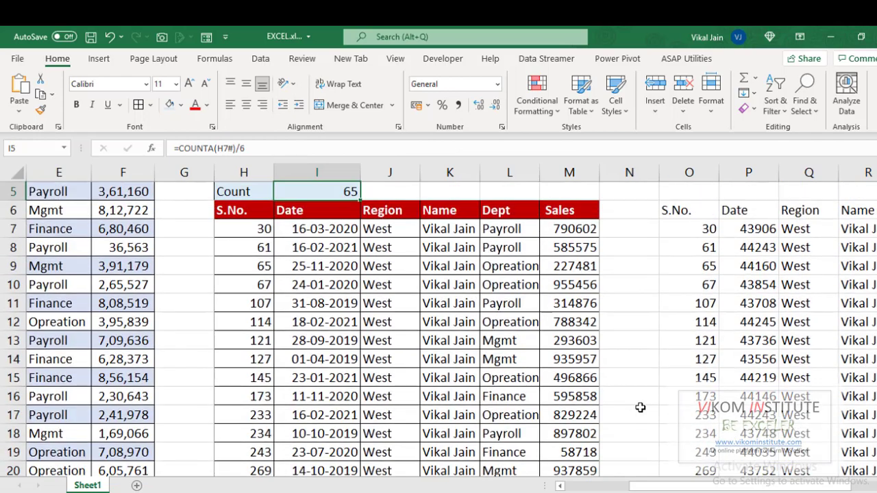
key(ctrl+Left)
key(ctrl+Left)
key(ctrl+Left)
key(ctrl+Up)
key(Down)
key(Down)
key(Down)
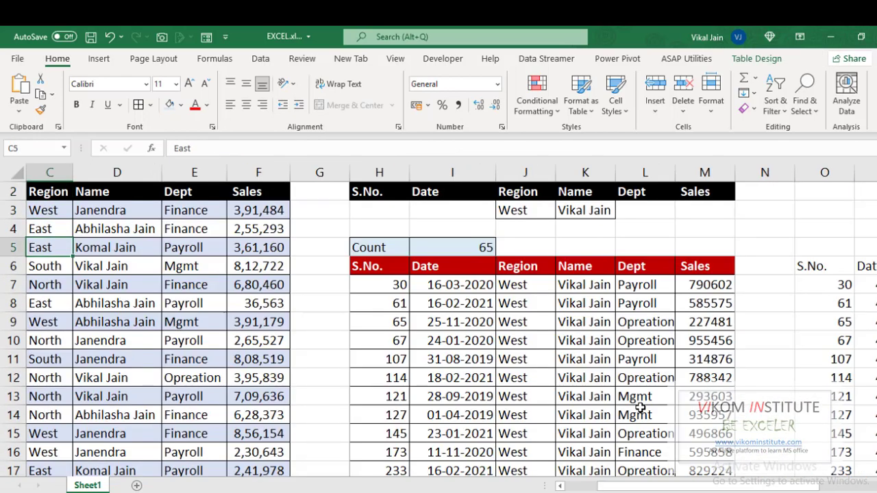
key(Right)
key(Up)
key(Up)
key(Up)
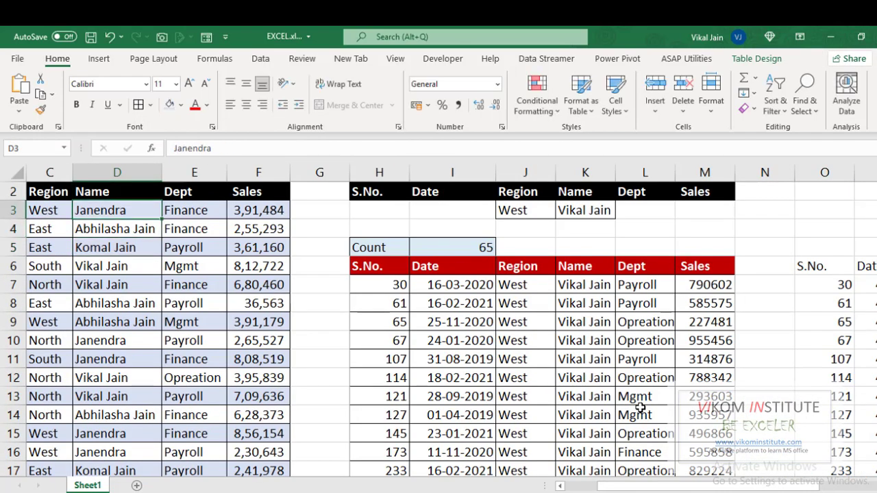
key(Right)
key(Right)
key(ctrl+Right)
key(Right)
key(Right)
key(Down)
key(Right)
Step: Replace the Name criterion in K3 with another person and verify the Count updates to 55
key(F2)
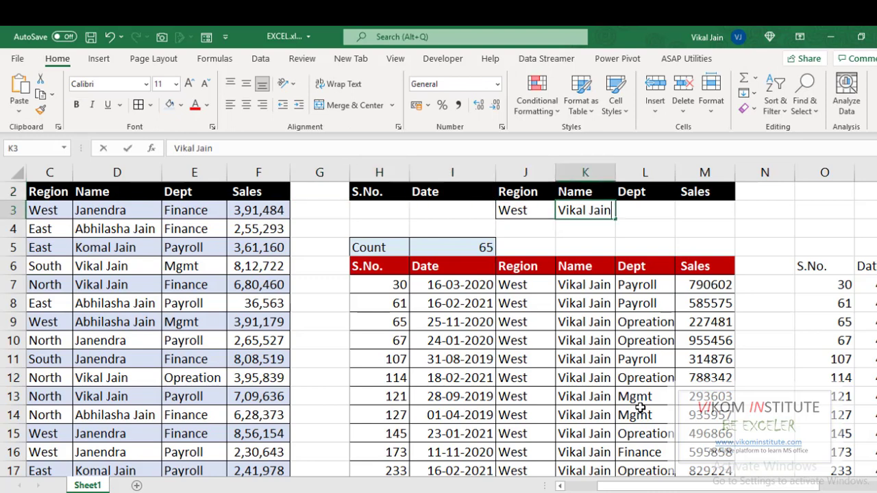
key(ctrl+shift+Left)
key(ctrl+shift+Left)
key(ctrl+v)
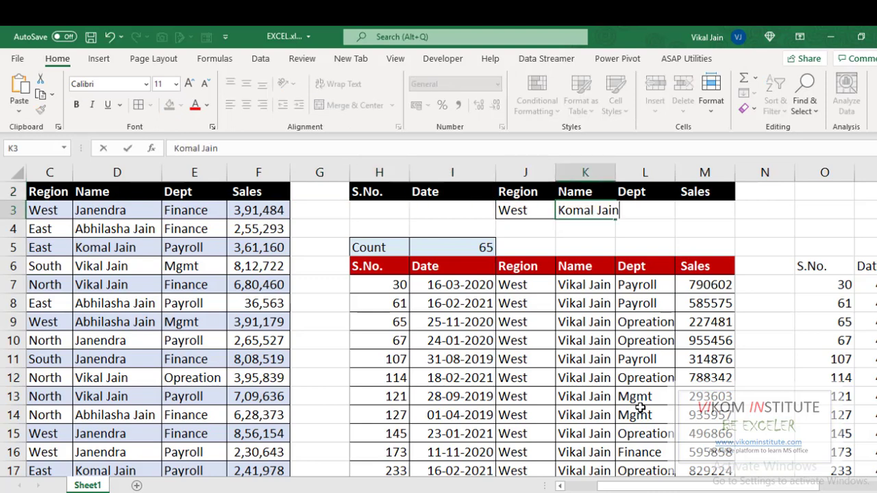
key(ctrl+Return)
key(Down)
key(Down)
key(Left)
key(Left)
key(Left)
key(Down)
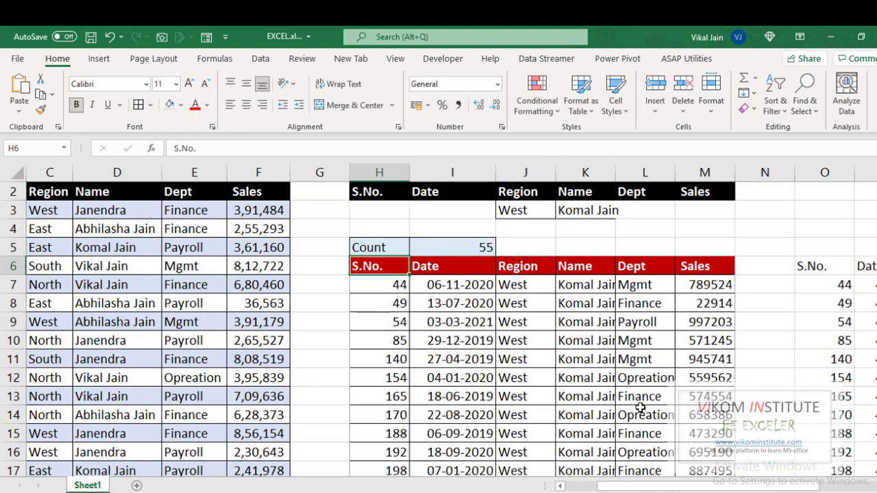
key(ctrl+Down)
key(Down)
key(Up)
key(ctrl+Up)
key(Up)
key(Up)
key(Down)
key(Down)
key(Down)
key(Up)
key(Up)
key(Up)
key(Up)
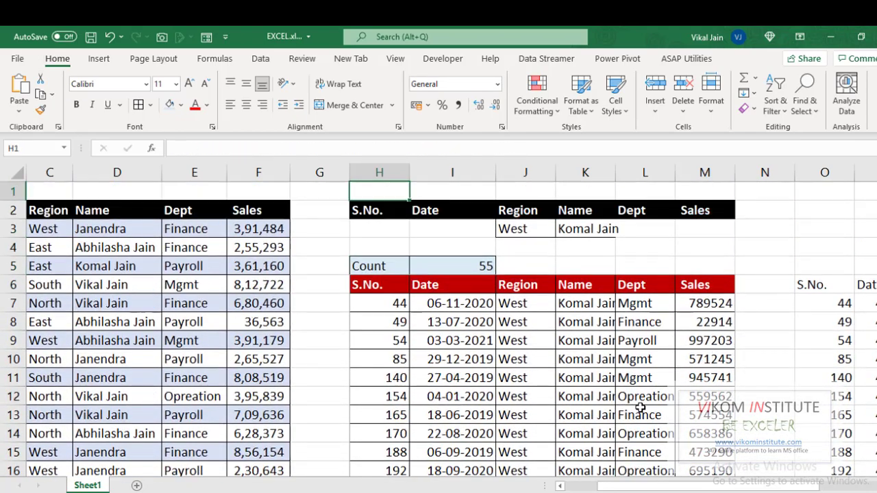
key(Up)
key(Down)
key(Down)
key(Down)
key(Down)
Step: Delete the OFFSET helper formula at O6 along with its spilled results
key(Right)
key(Right)
key(Right)
key(Right)
key(Right)
key(Right)
key(Right)
key(Down)
key(ctrl+shift+Right)
key(ctrl+shift+Down)
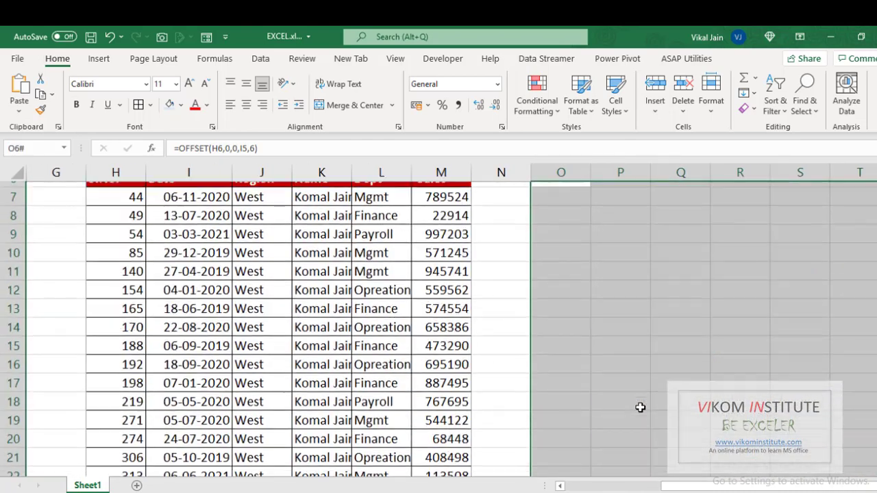
key(Delete)
key(Left)
key(Left)
key(Left)
key(Left)
key(Left)
key(Left)
key(Left)
key(Left)
key(Left)
key(Left)
key(Left)
key(Left)
key(Left)
key(Left)
key(Up)
key(Up)
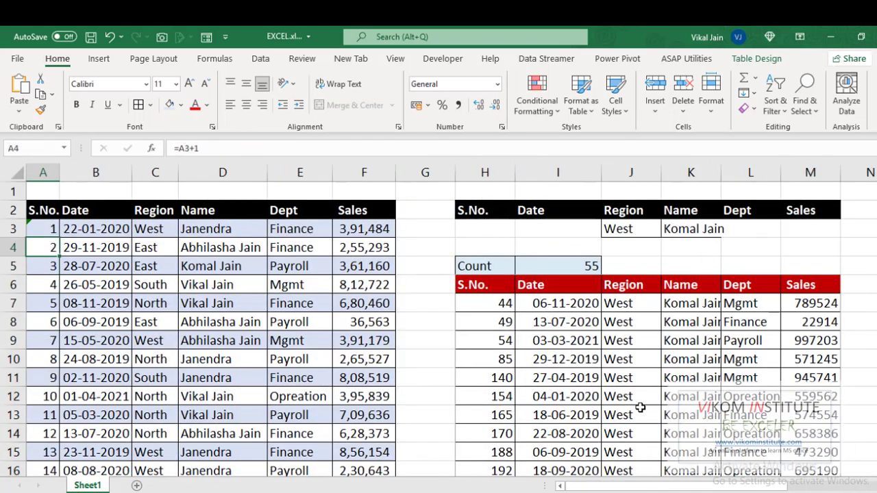
click(625, 226)
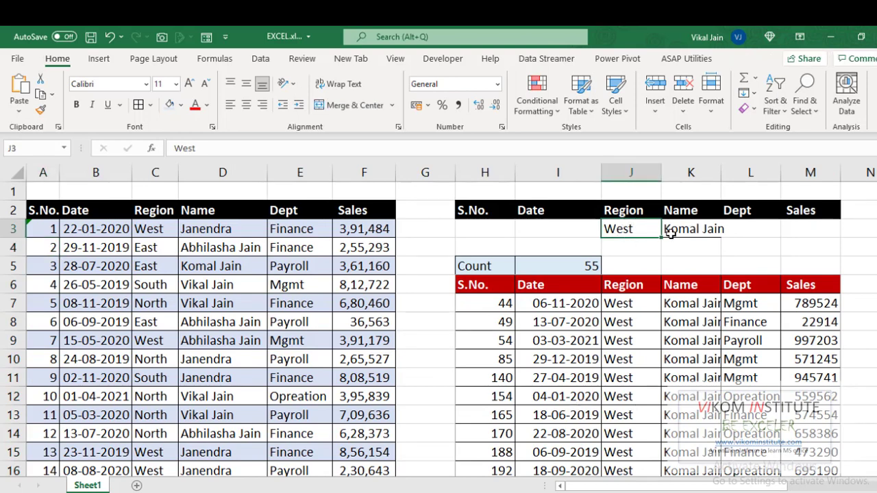
Step: Preview the 55-record filtered report across its two pages, then close the preview
key(ctrl+p)
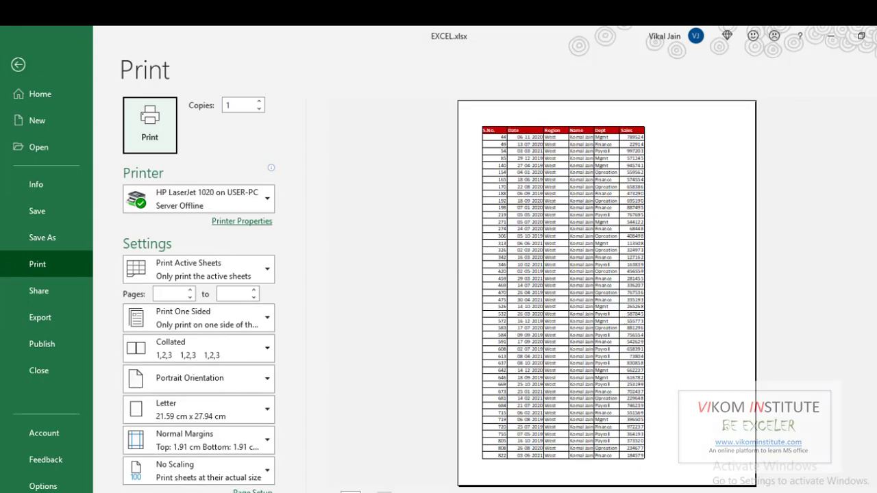
scroll(508, 220, down, 1)
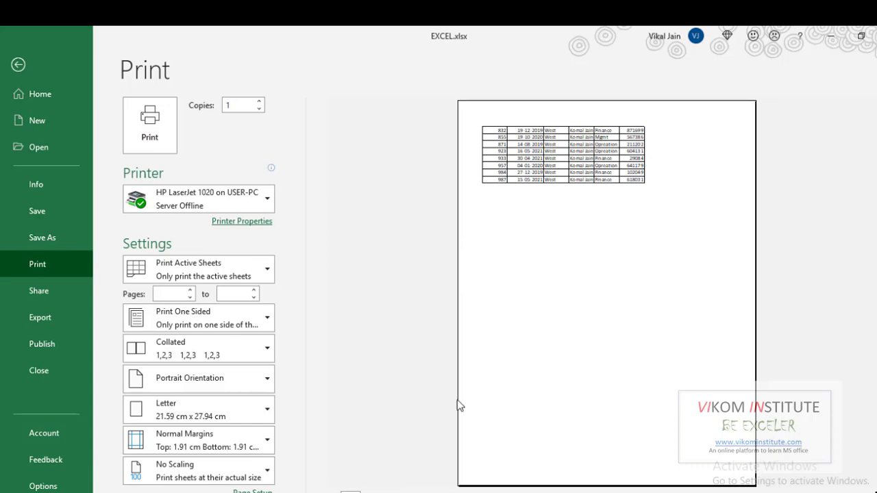
scroll(724, 402, up, 1)
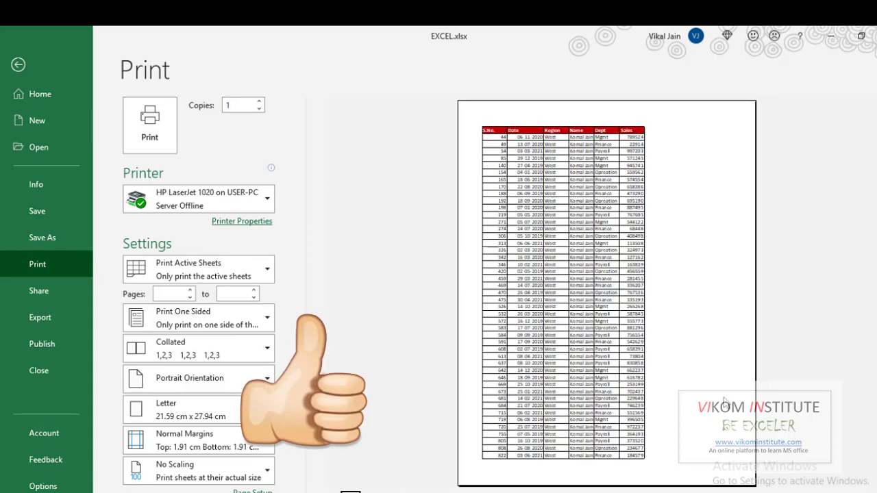
key(Escape)
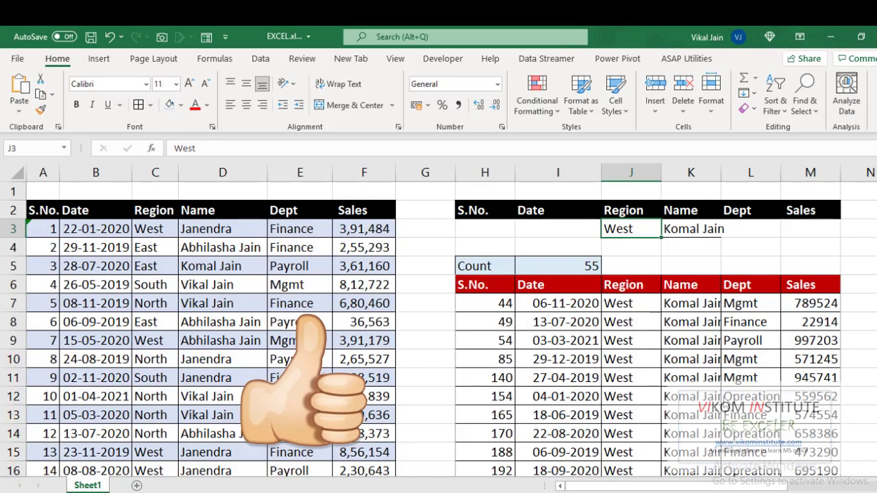